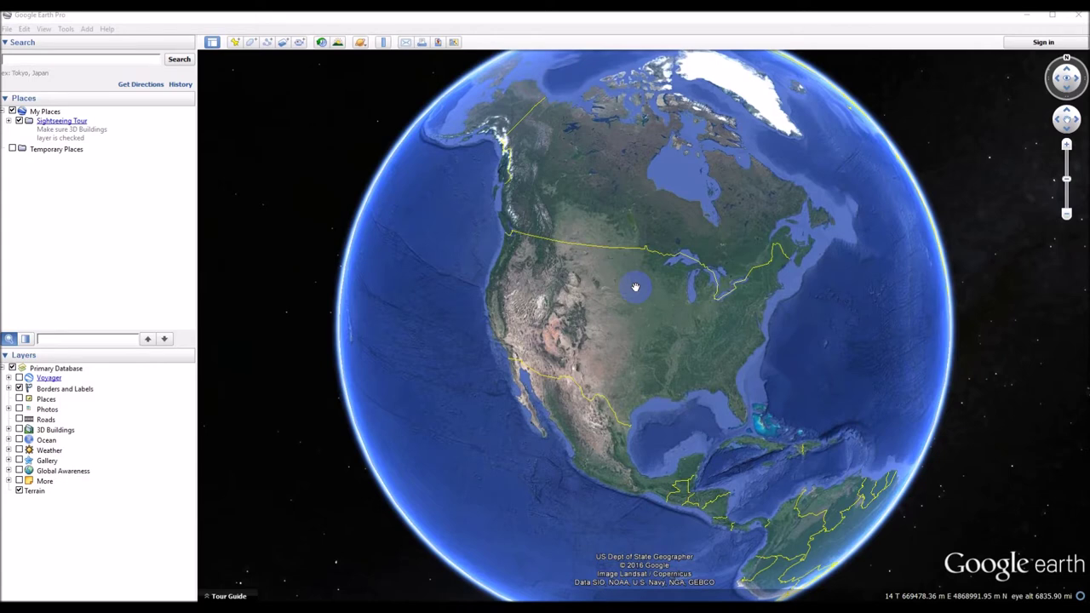
# Fly from the globe to northern Utah and frame the small pond among sagebrush and conifers
pyautogui.moveTo(635, 287); pyautogui.dragTo(583, 336)
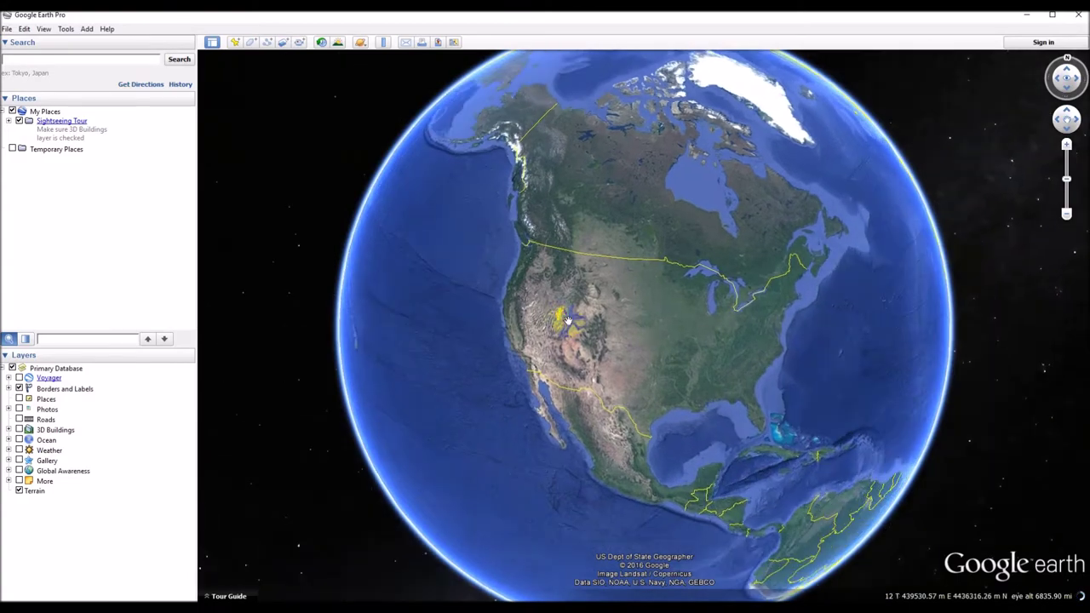
pyautogui.scroll(5, 568, 317)
pyautogui.scroll(5, 568, 315)
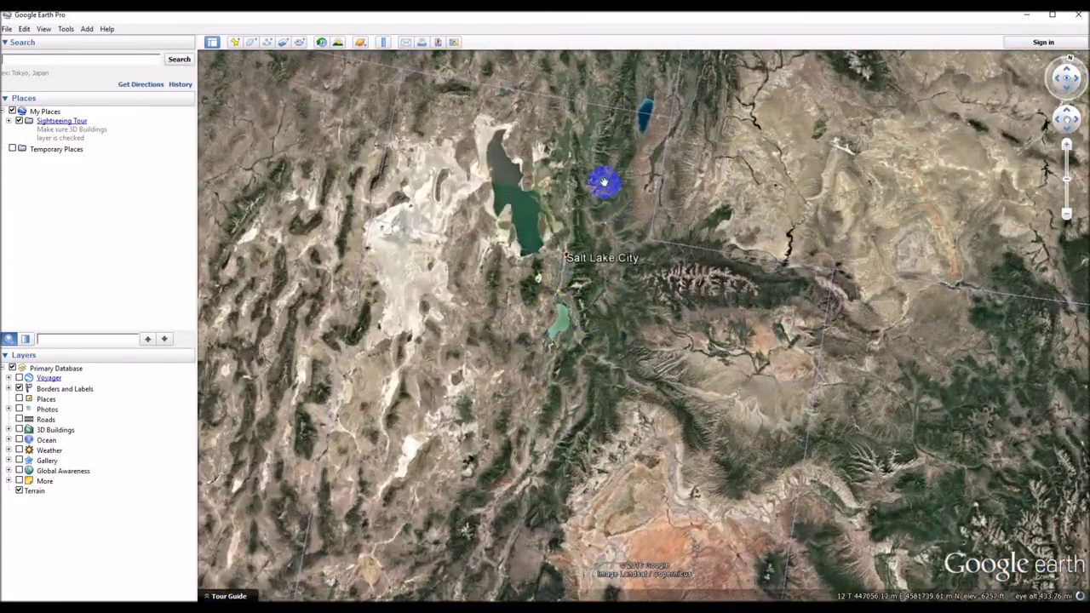
pyautogui.moveTo(603, 182); pyautogui.dragTo(588, 347)
pyautogui.scroll(5, 621, 171)
pyautogui.scroll(3, 624, 255)
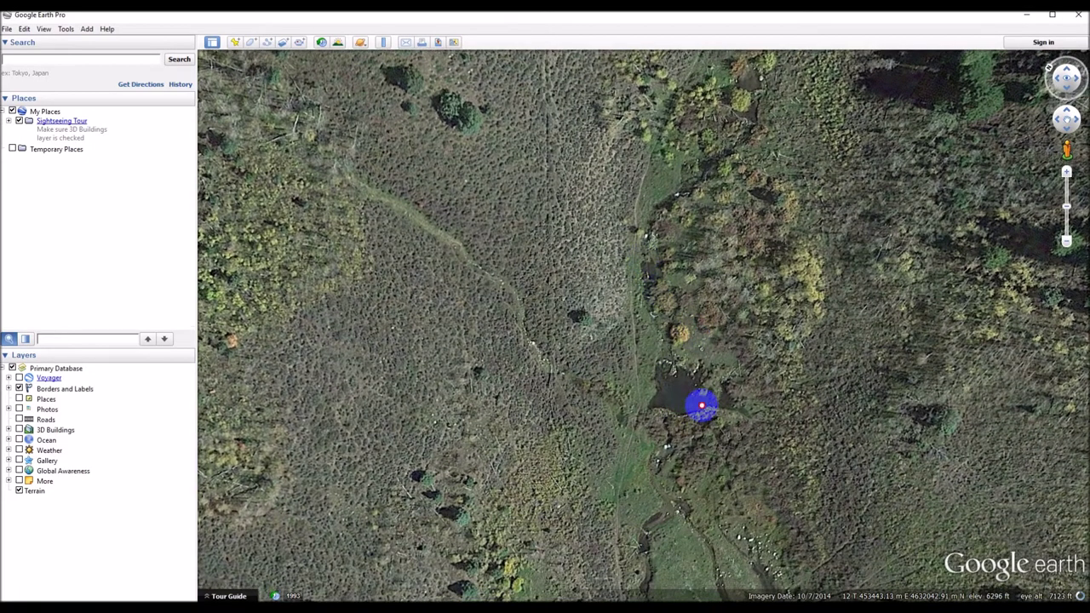
pyautogui.moveTo(701, 407); pyautogui.dragTo(663, 206)
pyautogui.moveTo(609, 342); pyautogui.dragTo(743, 342)
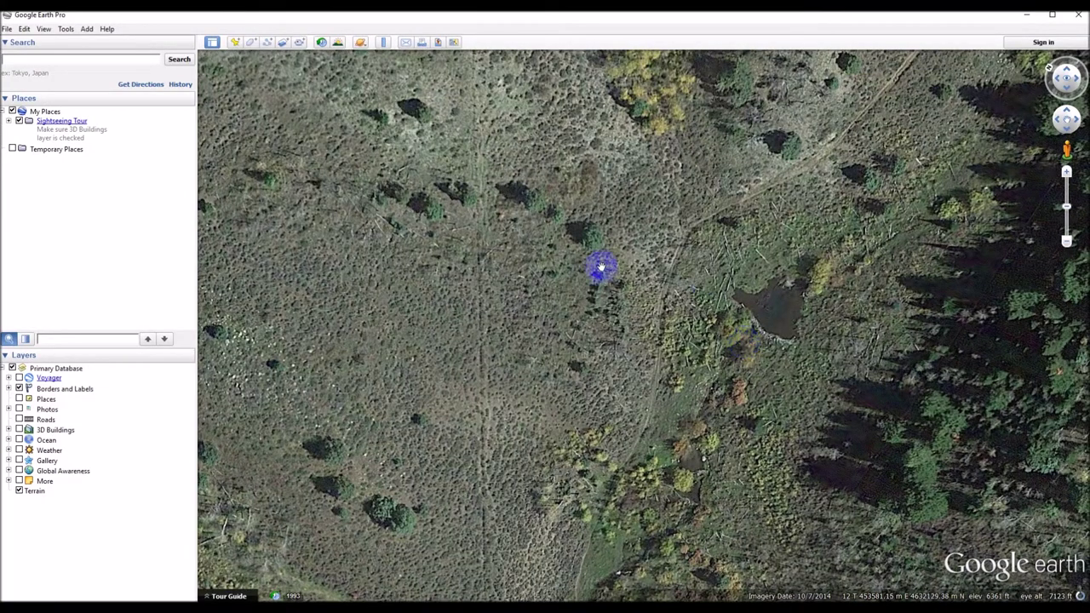
# Add folders named crest and base under Temporary Places
pyautogui.rightClick(50, 153)
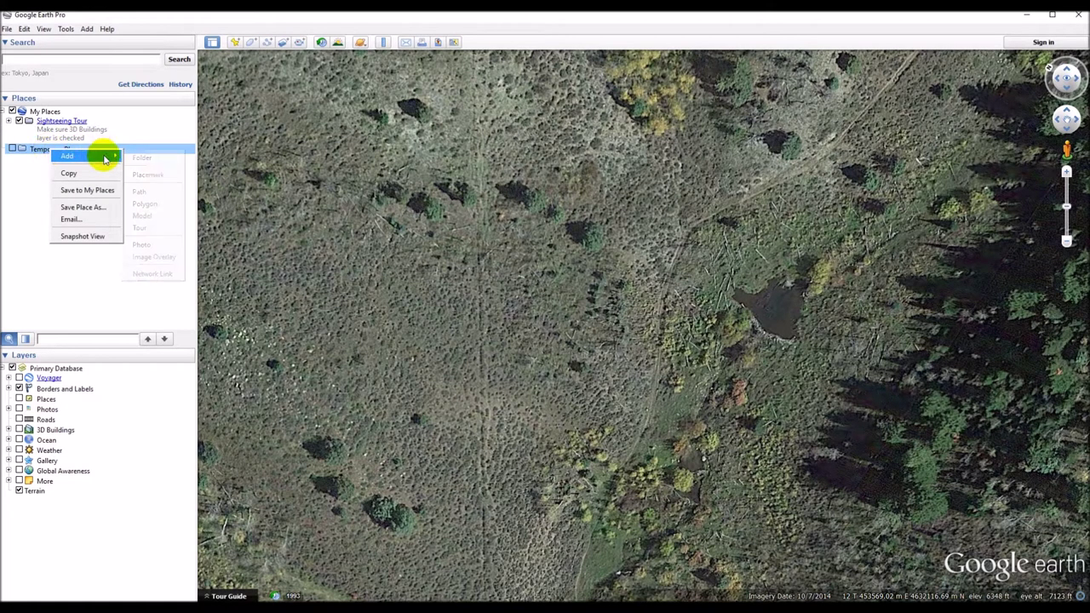
pyautogui.moveTo(100, 155)
pyautogui.click(135, 159)
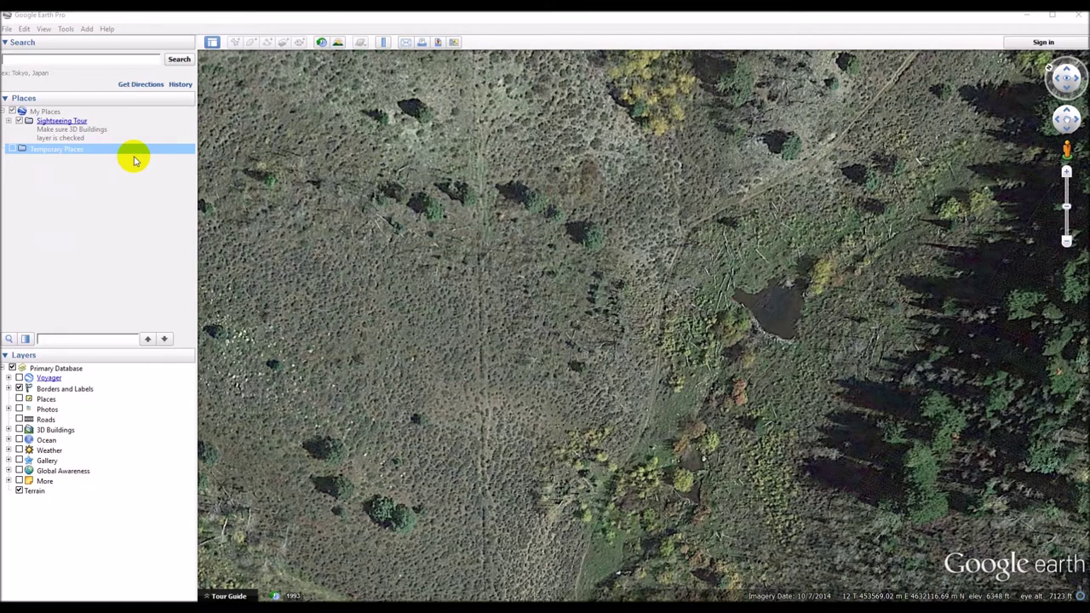
pyautogui.press('Return')
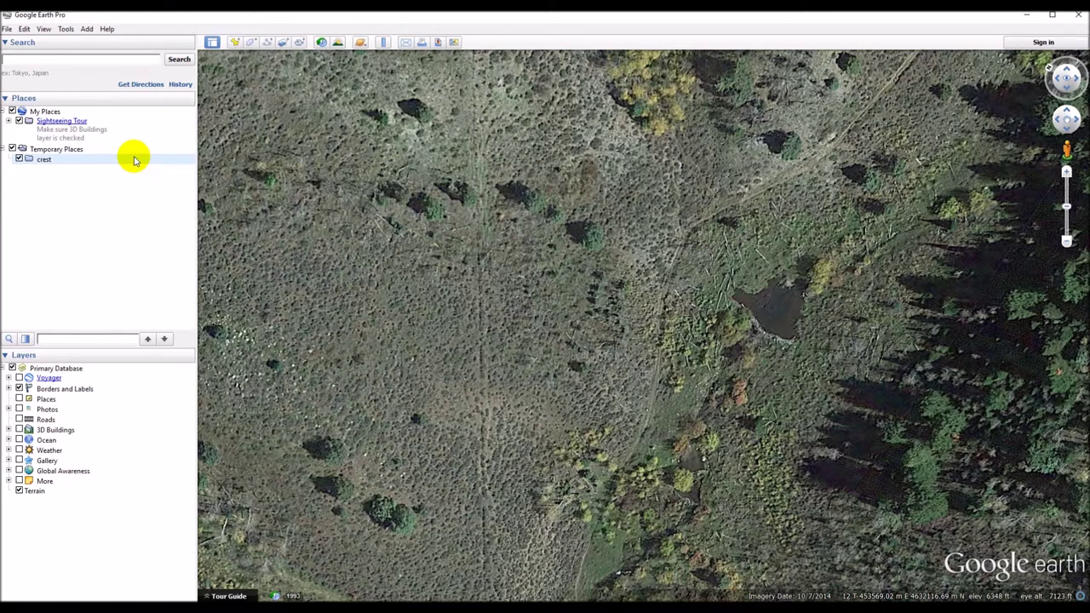
pyautogui.rightClick(71, 150)
pyautogui.moveTo(103, 157)
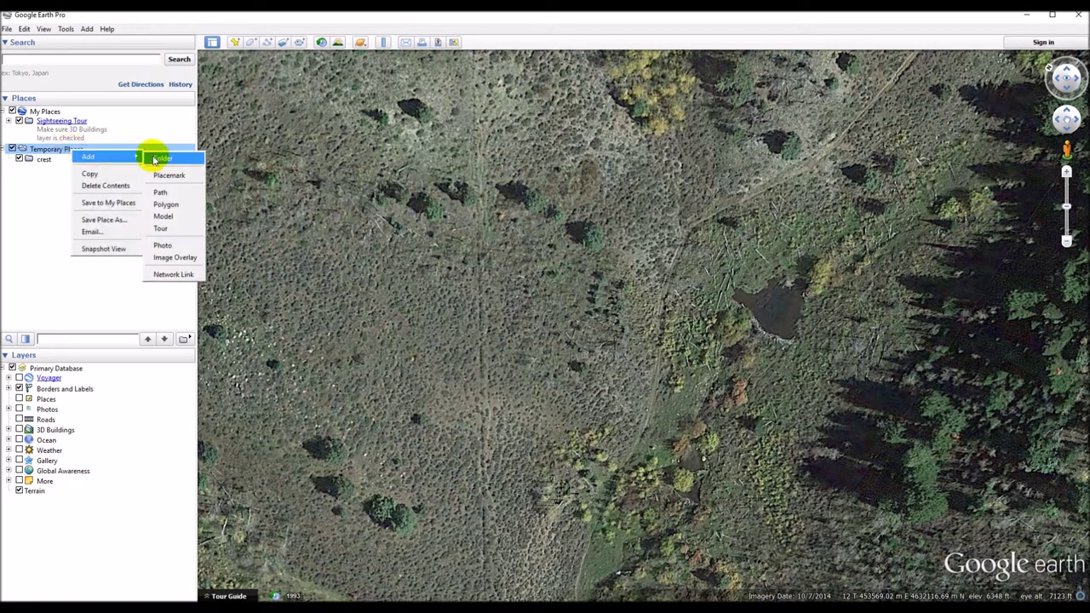
pyautogui.click(158, 158)
pyautogui.moveTo(757, 167); pyautogui.dragTo(564, 166)
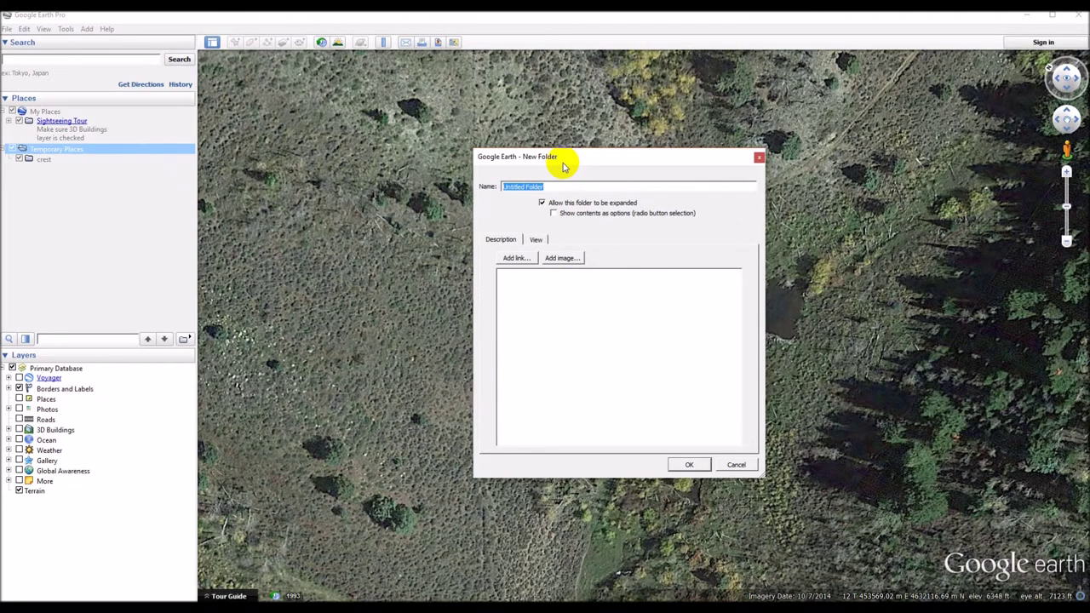
pyautogui.write('base')
pyautogui.press('Return')
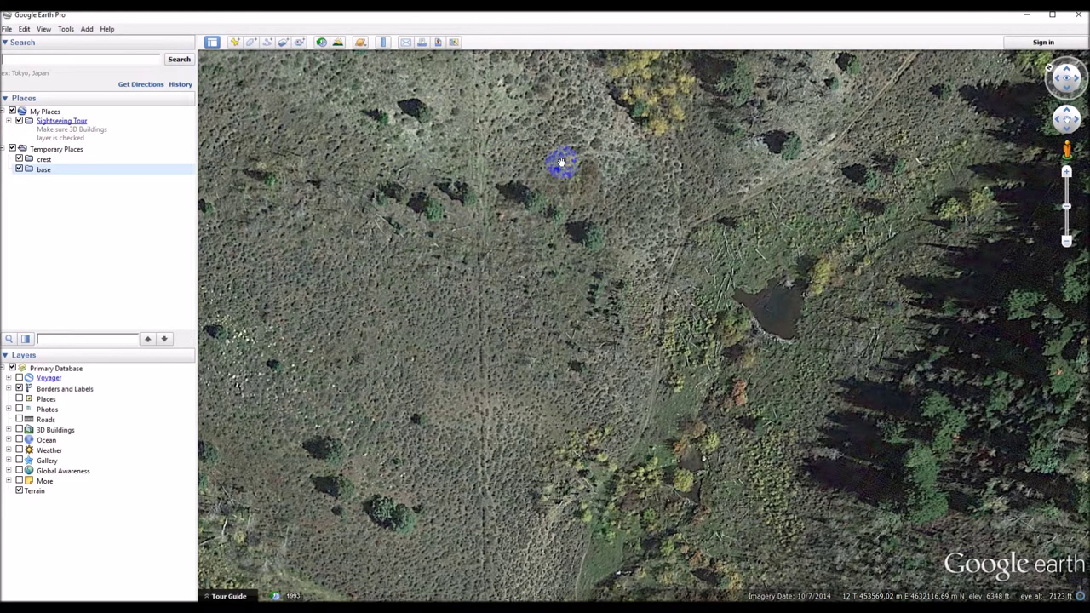
# Add folders named thalweg and area under Temporary Places
pyautogui.rightClick(80, 150)
pyautogui.moveTo(105, 157)
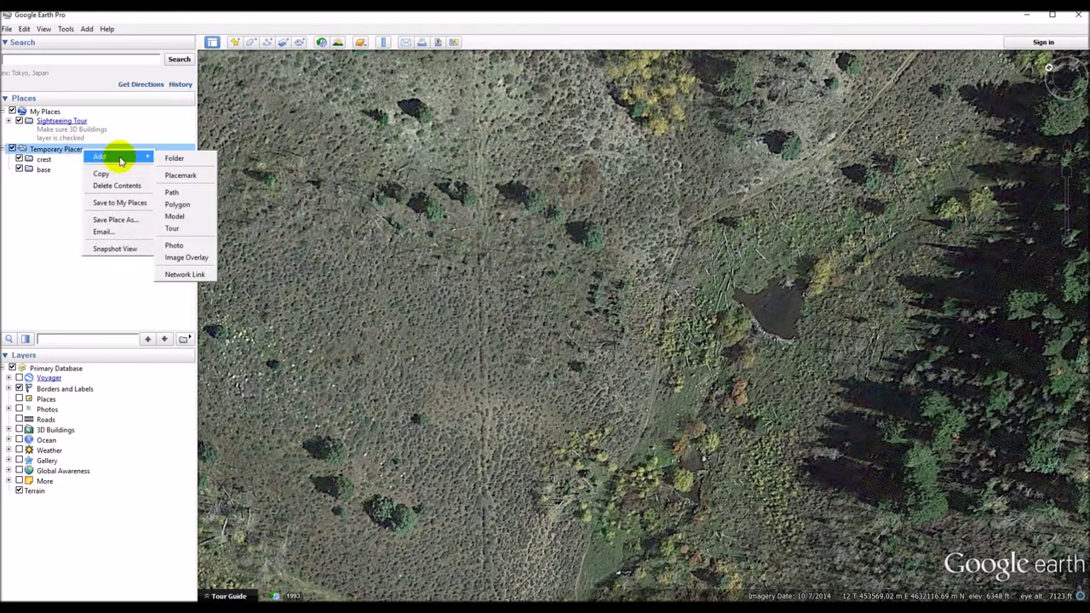
pyautogui.click(170, 158)
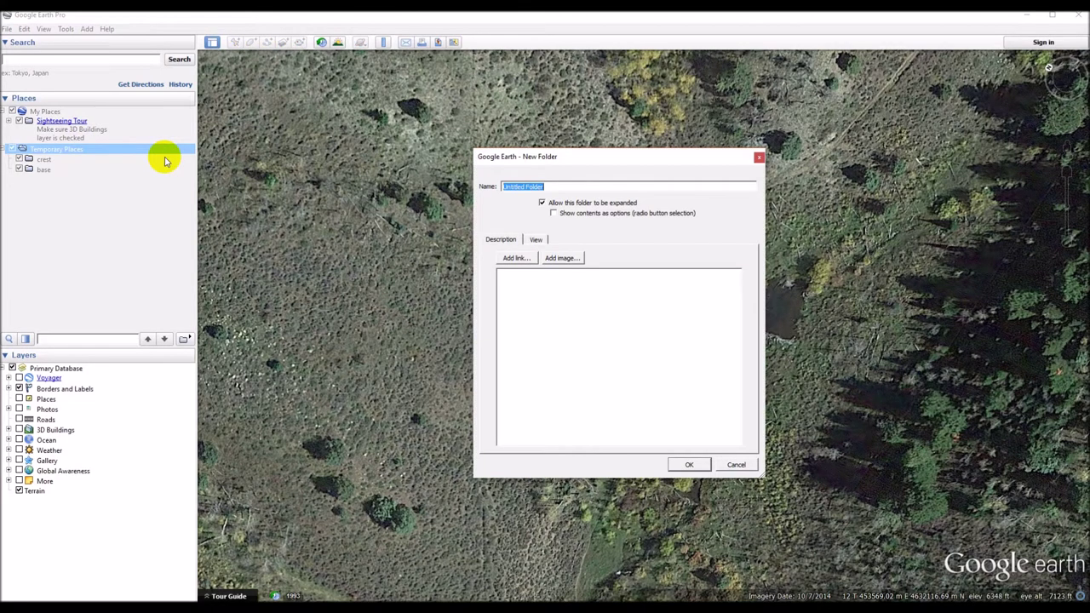
pyautogui.write('thalweg')
pyautogui.press('Return')
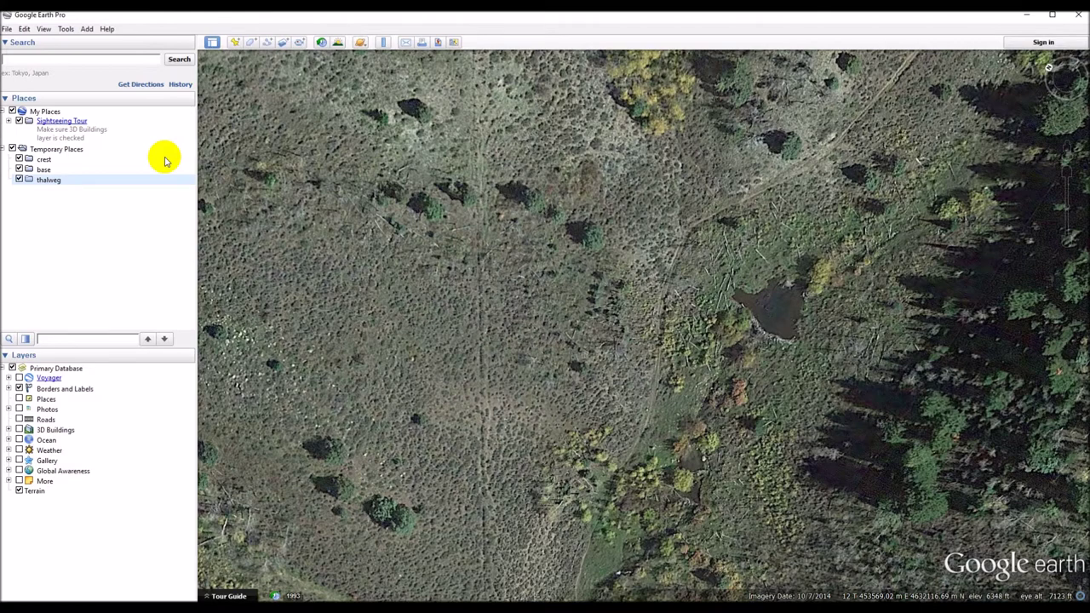
pyautogui.rightClick(68, 150)
pyautogui.moveTo(106, 155)
pyautogui.click(171, 154)
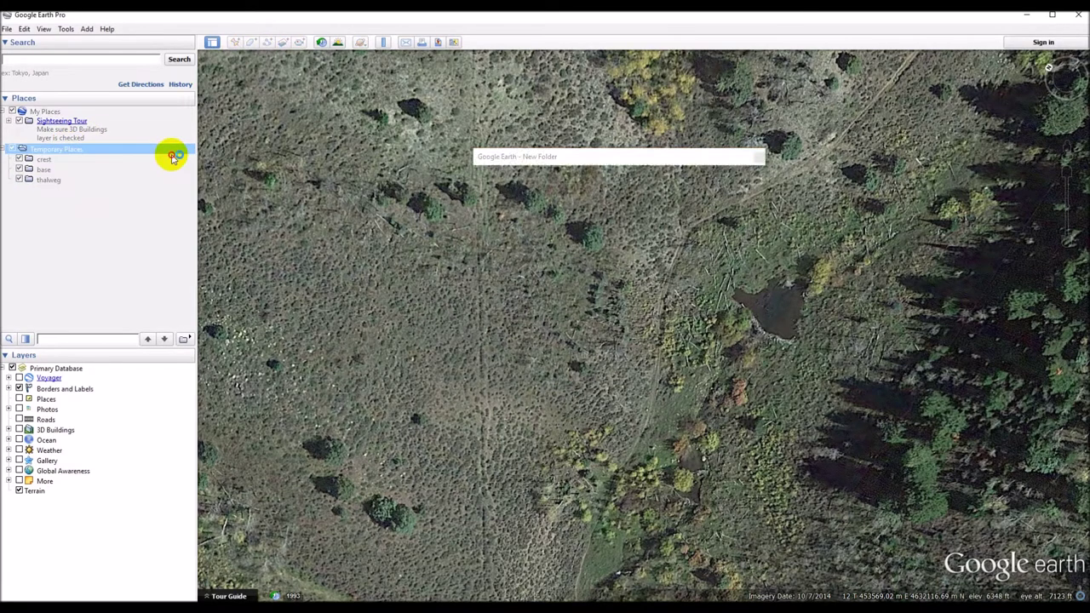
pyautogui.write('area')
pyautogui.press('Return')
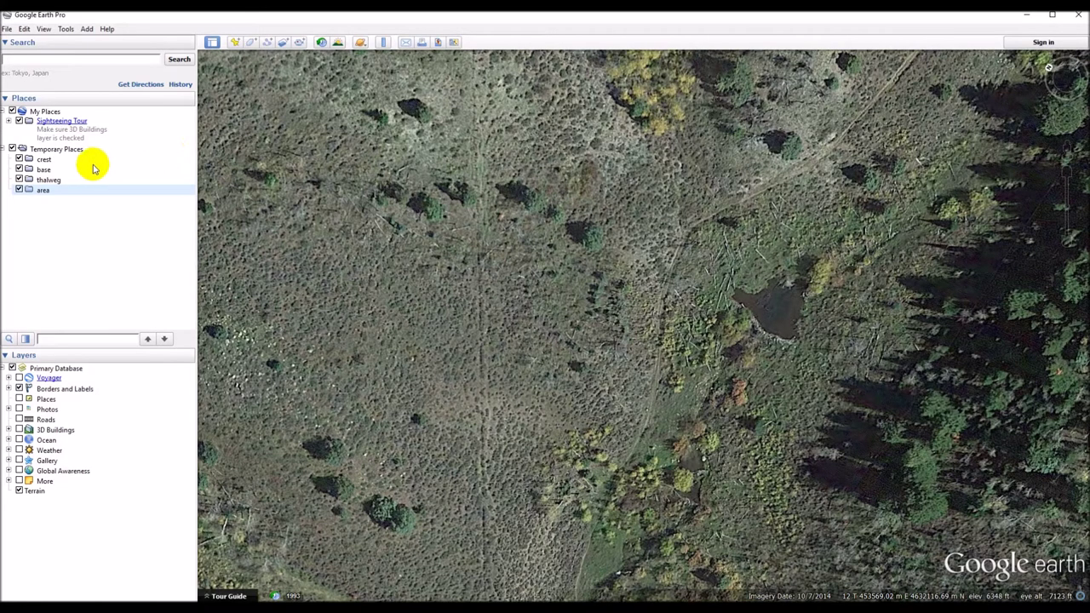
pyautogui.click(47, 160)
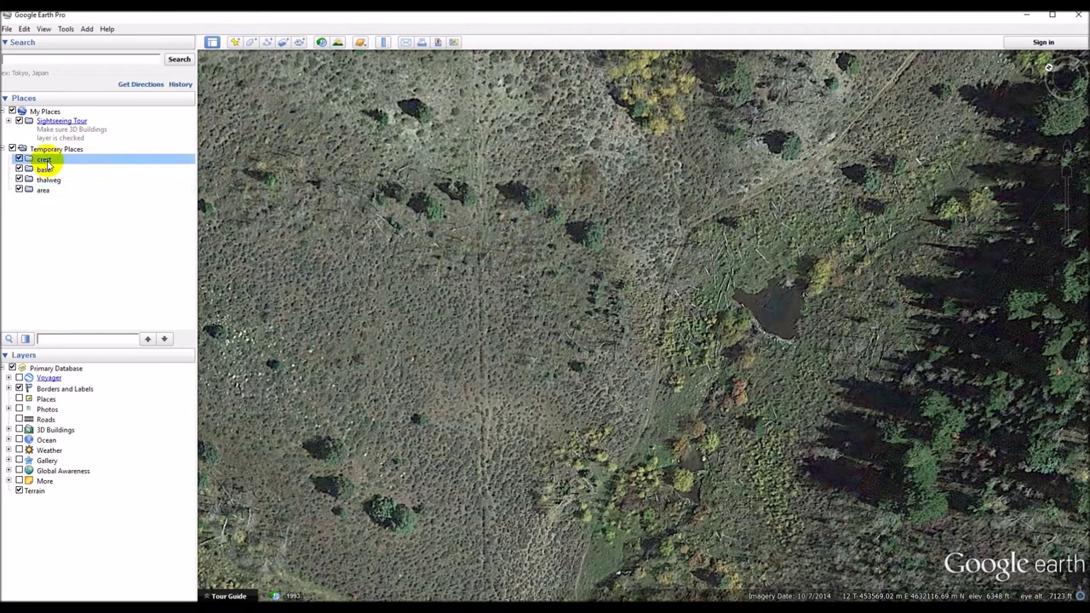
pyautogui.click(47, 170)
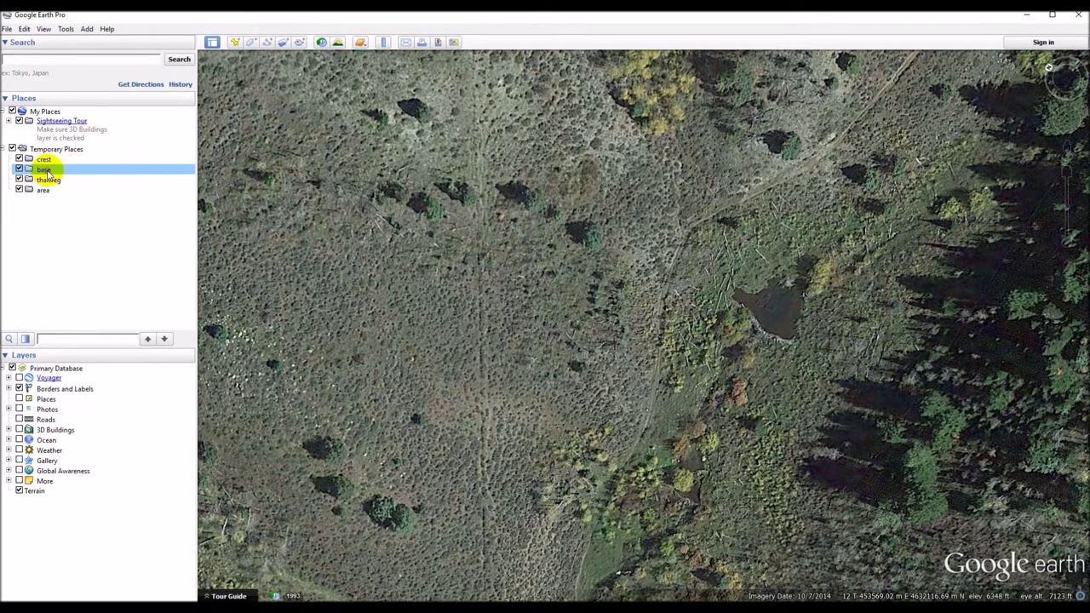
pyautogui.click(51, 180)
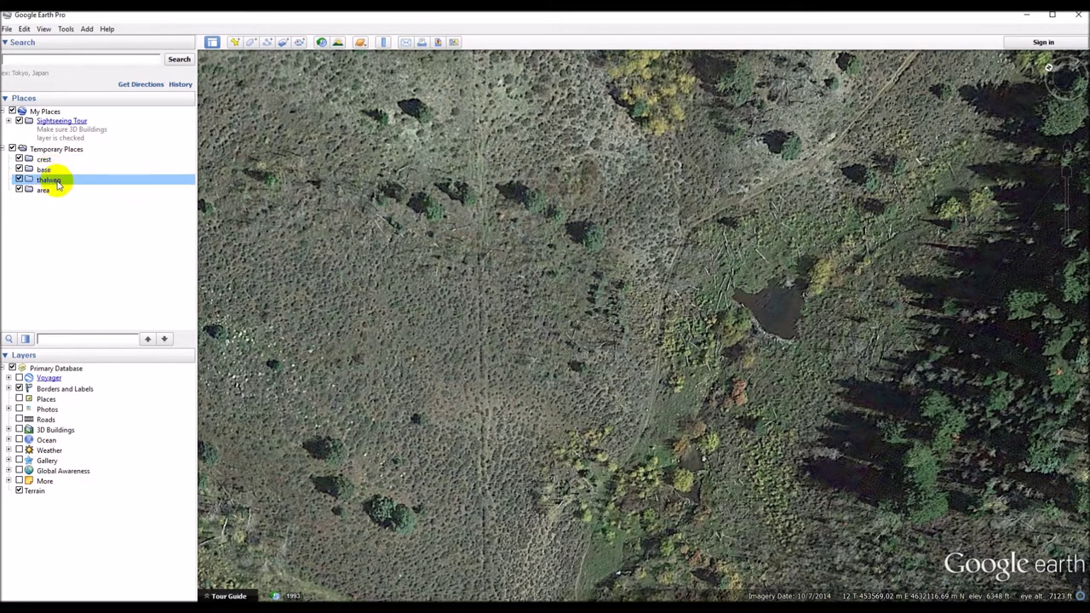
pyautogui.click(45, 191)
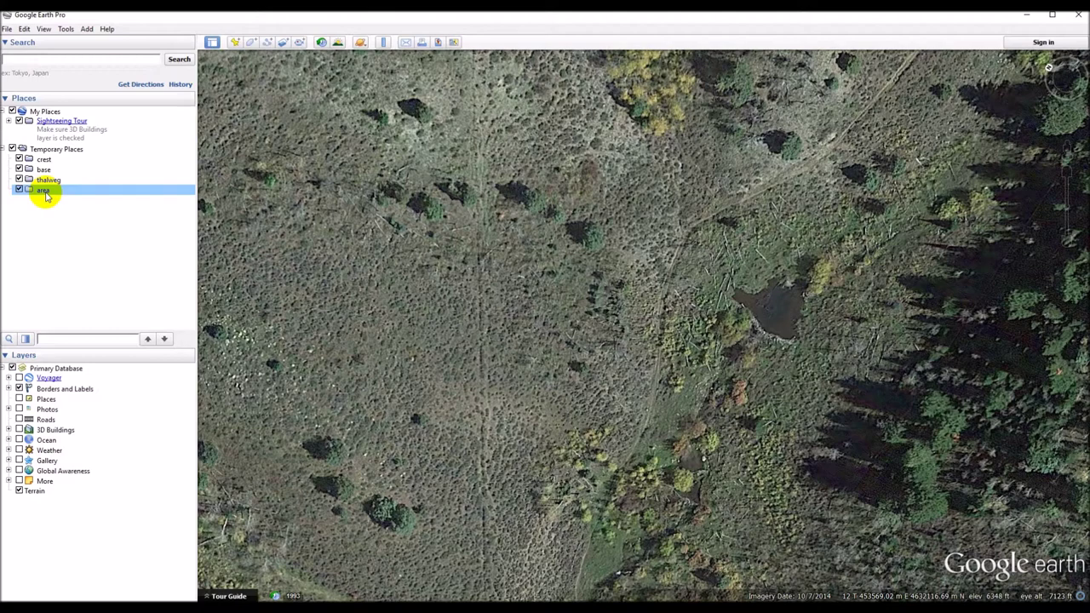
pyautogui.moveTo(47, 195)
pyautogui.mouseDown()
pyautogui.moveTo(41, 148)
pyautogui.moveTo(49, 197)
pyautogui.mouseUp()
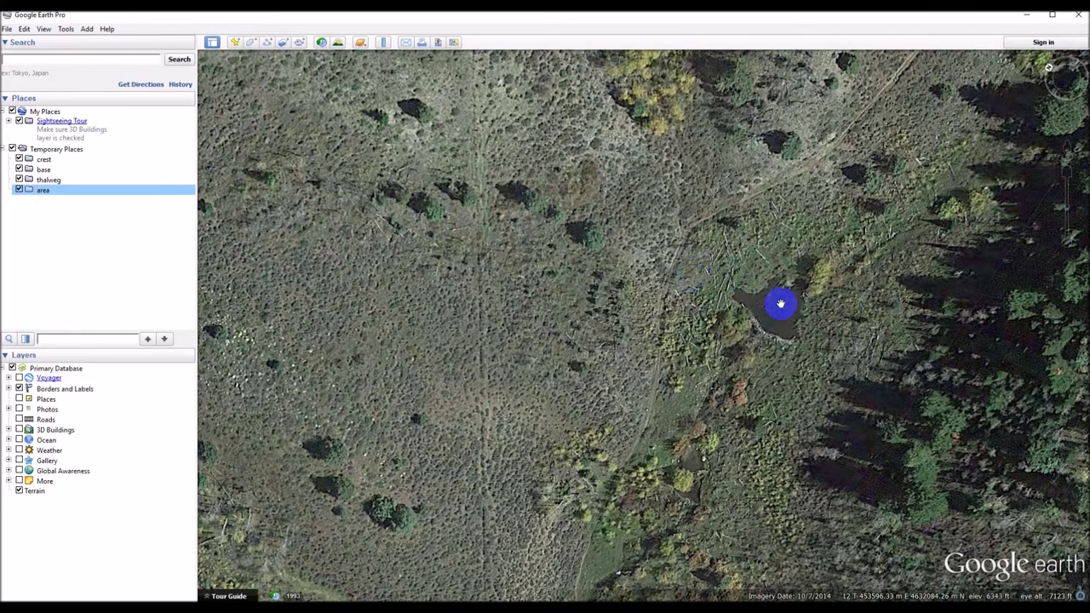
# Zoom in slightly and centre the pond, then select the crest folder for the new path
pyautogui.scroll(2, 782, 305)
pyautogui.scroll(1, 783, 304)
pyautogui.moveTo(782, 304)
pyautogui.mouseDown()
pyautogui.moveTo(792, 326)
pyautogui.moveTo(783, 267)
pyautogui.moveTo(735, 309)
pyautogui.mouseUp()
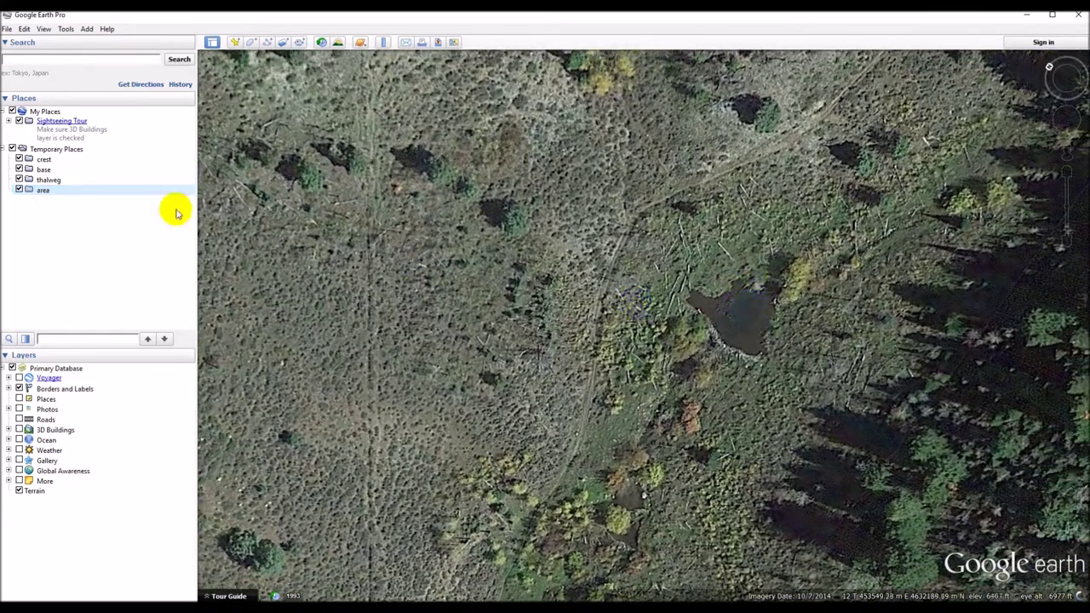
pyautogui.click(44, 159)
pyautogui.click(269, 48)
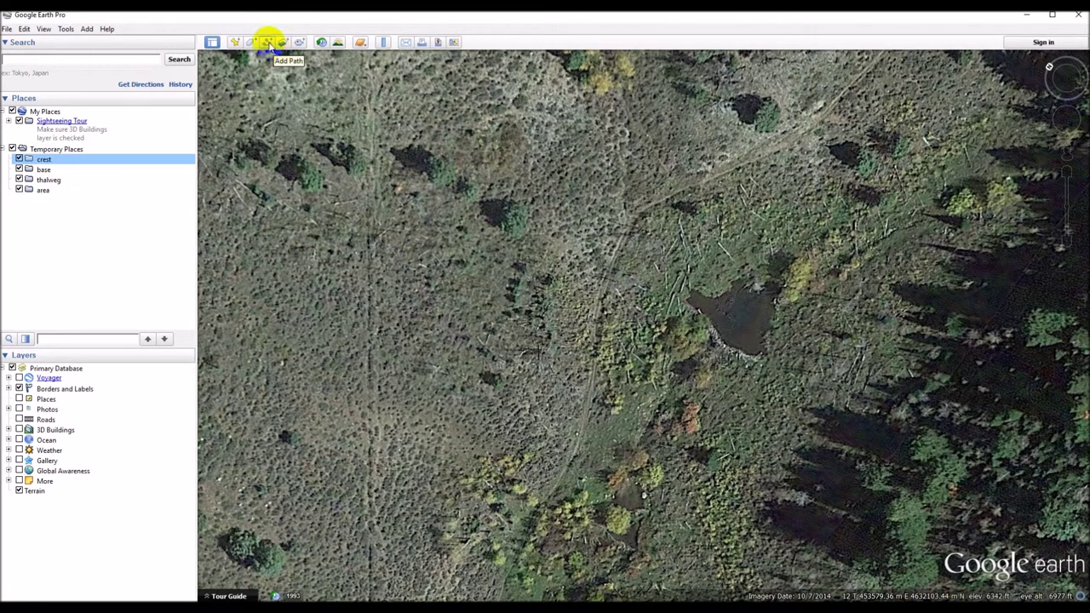
# Create path 1 tracing the crest line along the pond's southwest edge
pyautogui.click(267, 45)
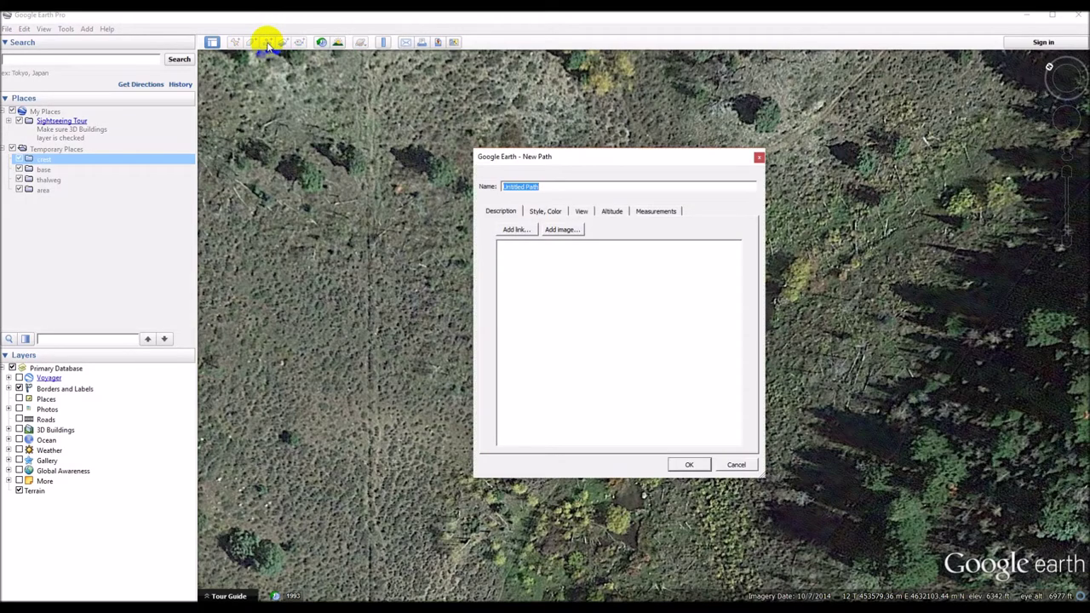
pyautogui.write('1')
pyautogui.click(397, 212)
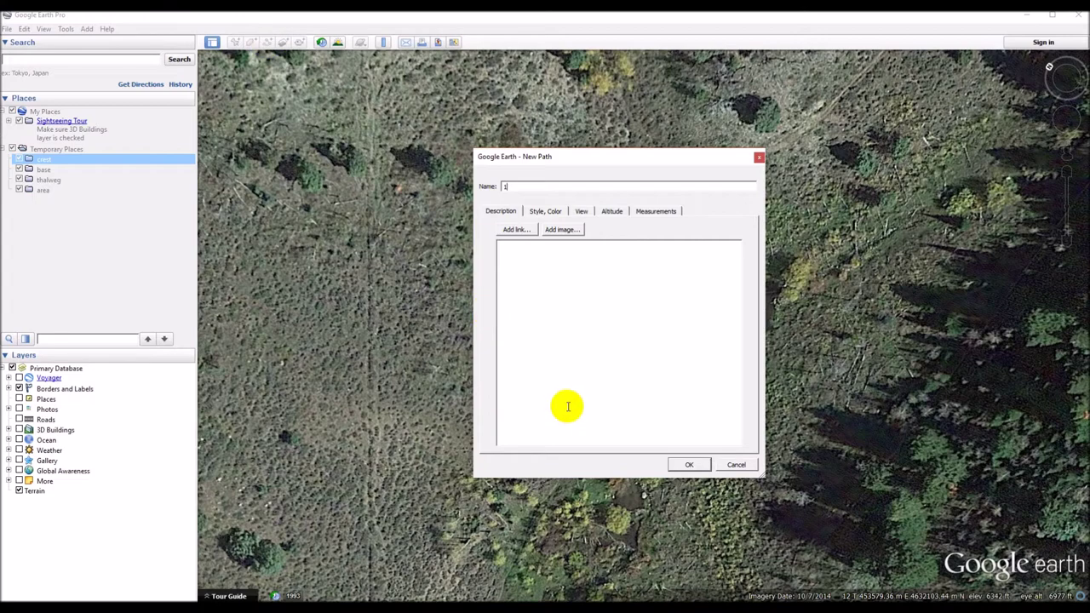
pyautogui.moveTo(625, 155); pyautogui.dragTo(475, 151)
pyautogui.click(623, 264)
pyautogui.click(688, 302)
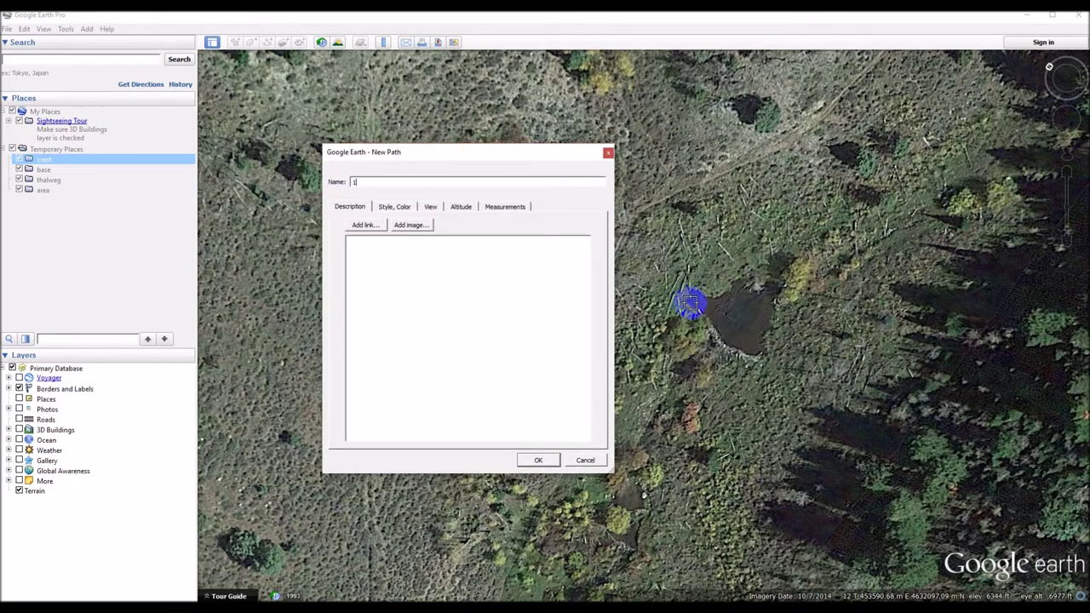
pyautogui.moveTo(688, 303); pyautogui.dragTo(761, 364)
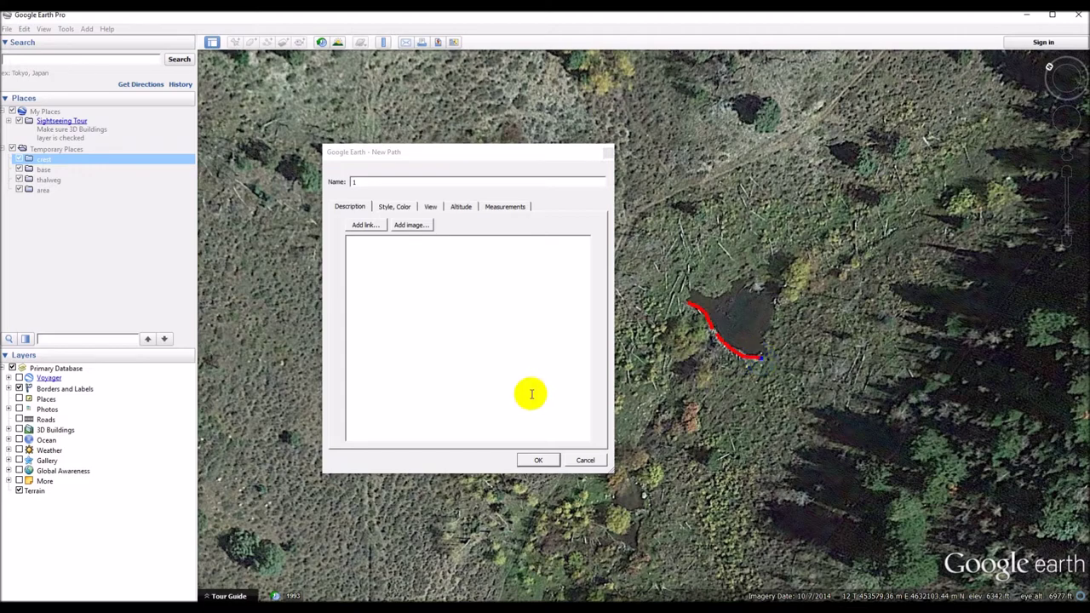
# Save path 1 into crest, then begin a new placemark in the base folder
pyautogui.click(542, 460)
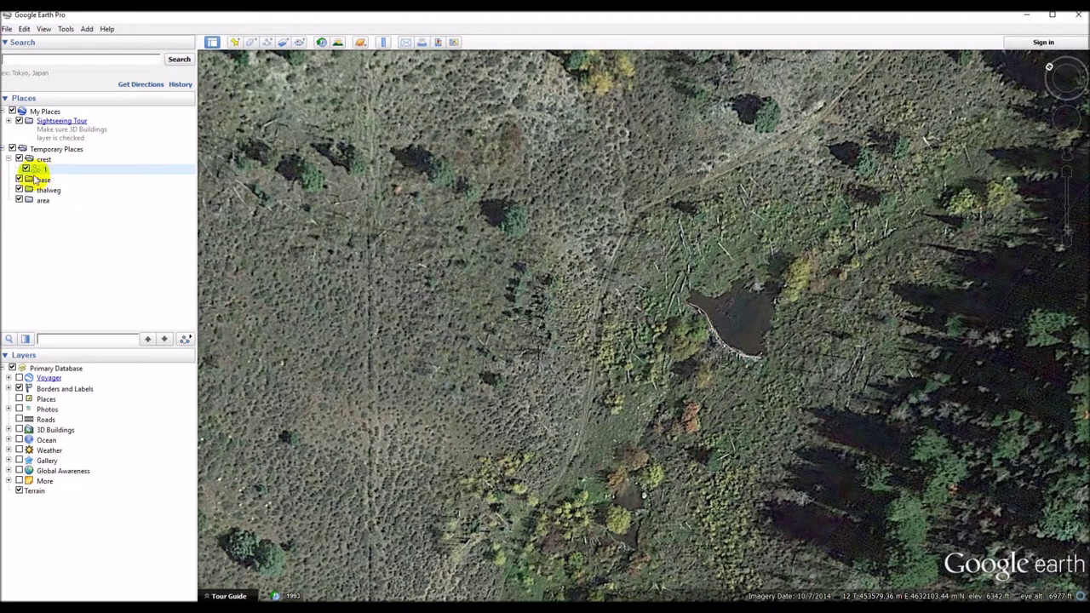
pyautogui.click(44, 179)
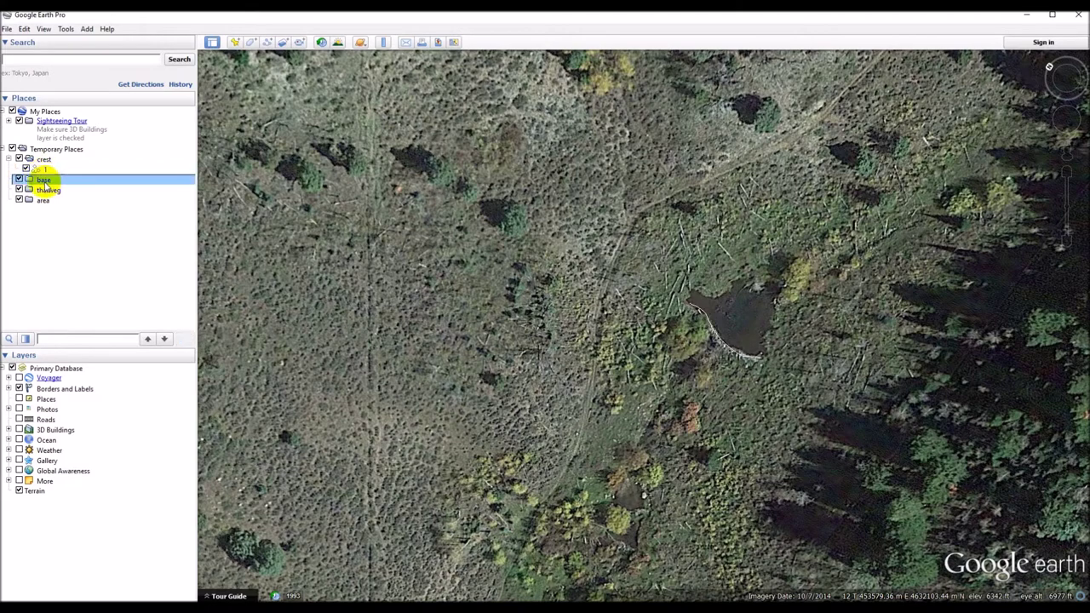
pyautogui.click(234, 42)
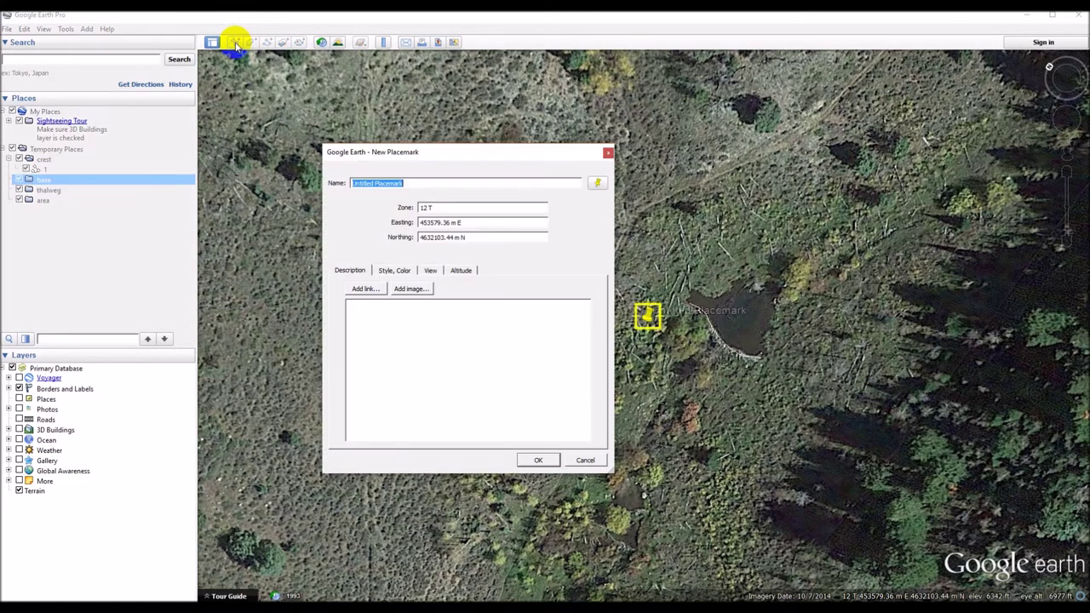
# Name the placemark 1, pin it on the pond's southwest shore, and save it to base
pyautogui.write('1')
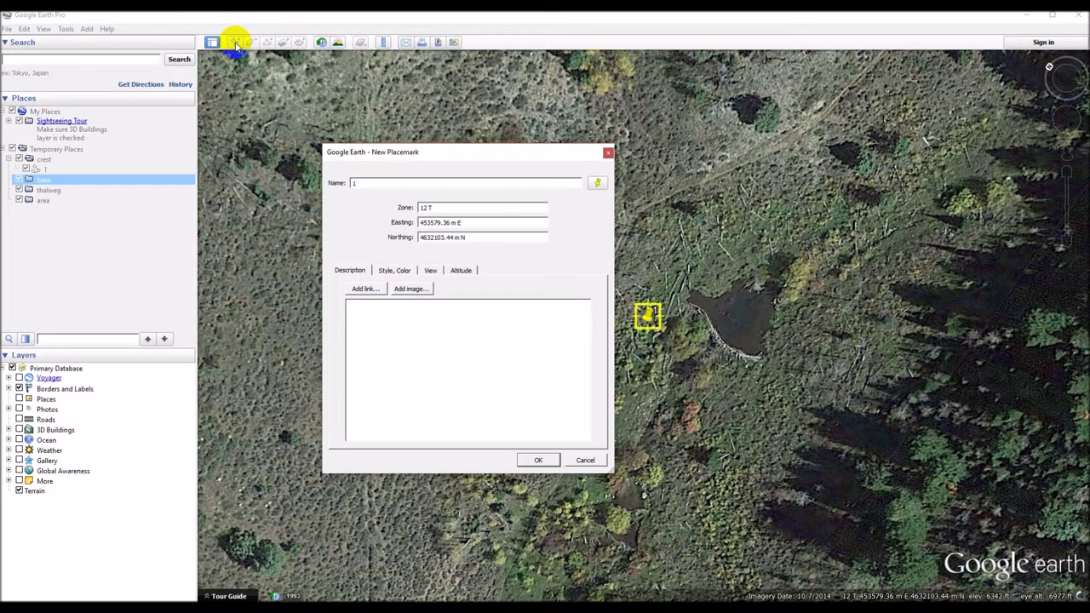
pyautogui.click(651, 316)
pyautogui.moveTo(647, 321); pyautogui.dragTo(714, 351)
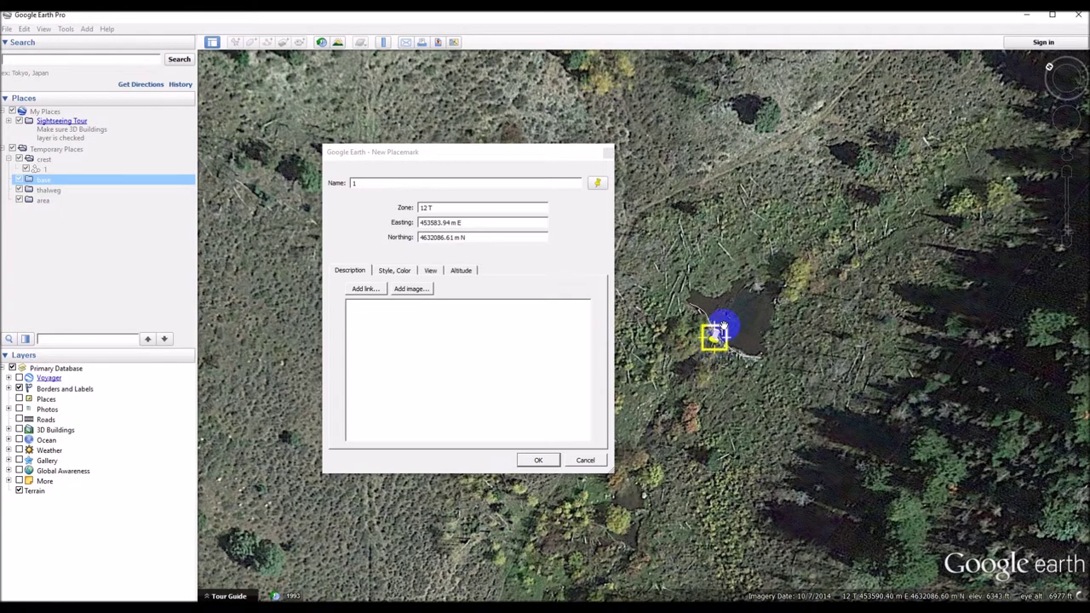
pyautogui.moveTo(714, 337); pyautogui.dragTo(651, 317)
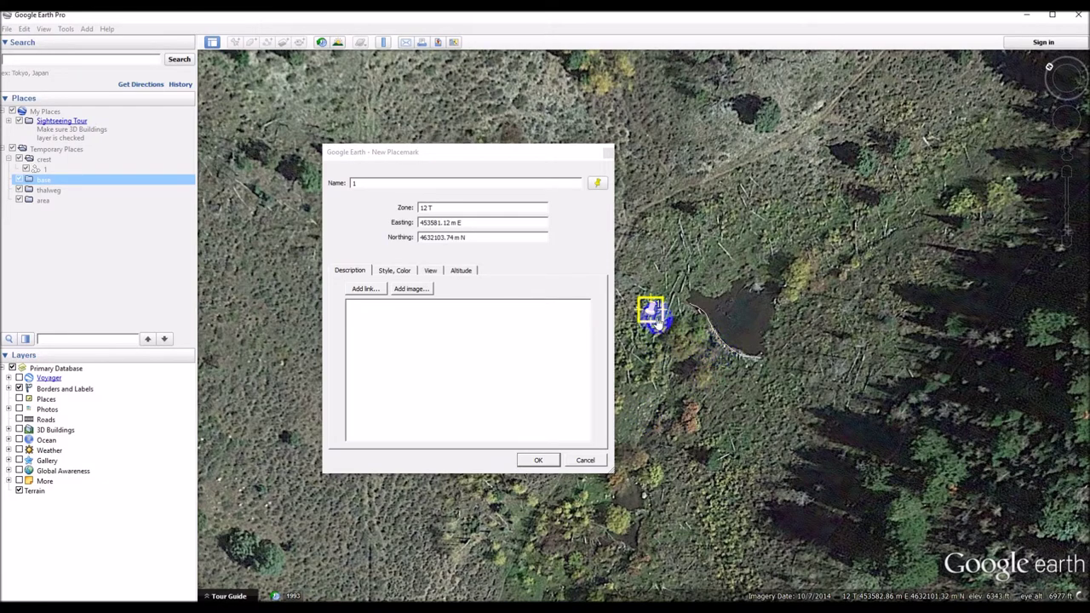
pyautogui.moveTo(652, 314); pyautogui.dragTo(714, 349)
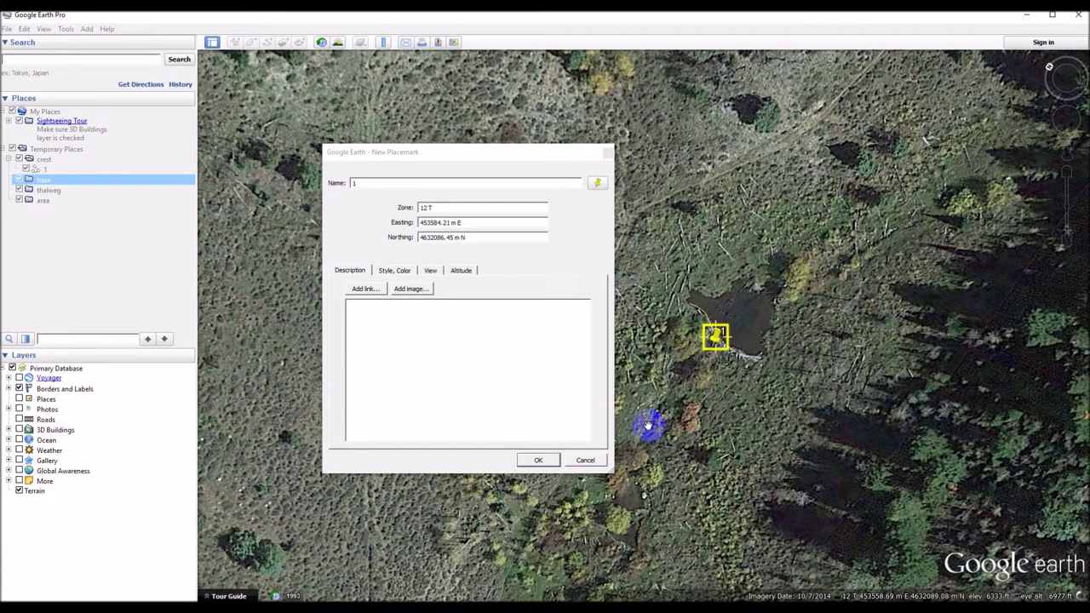
pyautogui.click(538, 461)
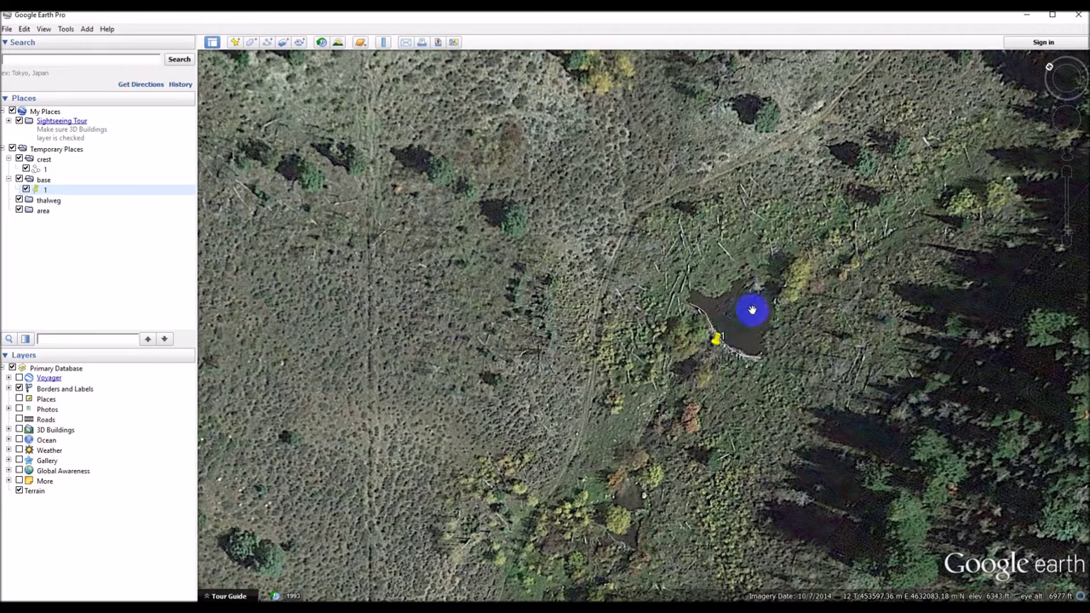
pyautogui.click(41, 200)
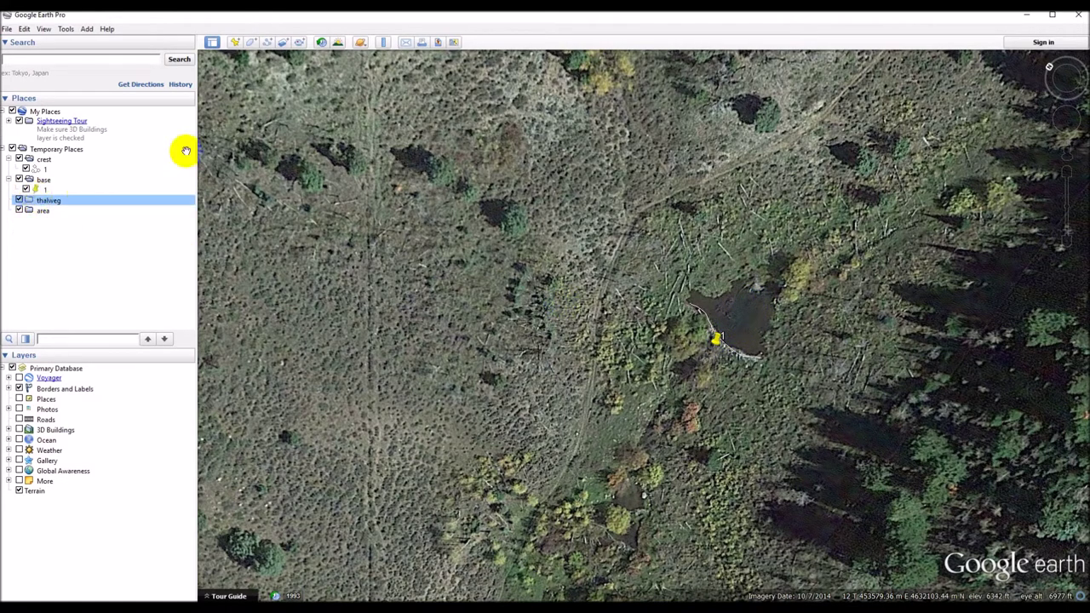
# Draw thalweg path 1 from the pond's northeast edge down to the placemark and save it
pyautogui.click(268, 44)
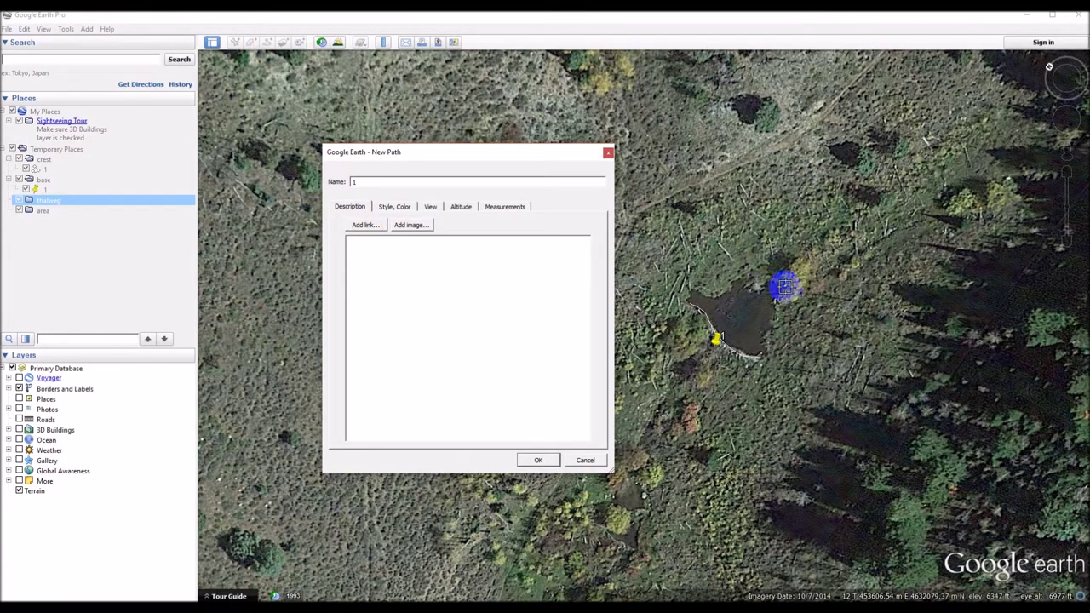
pyautogui.click(780, 289)
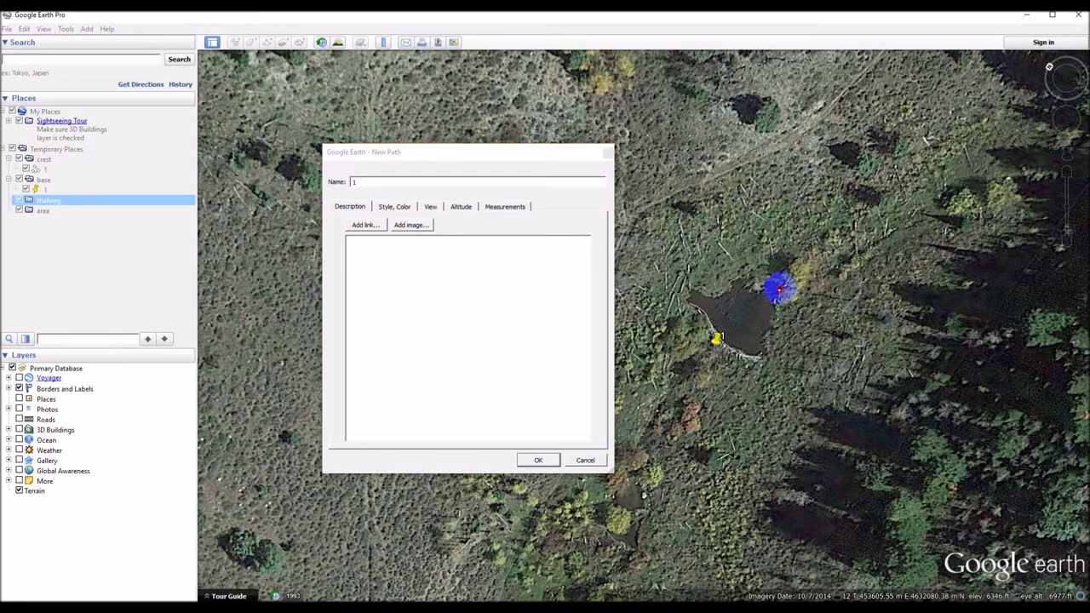
pyautogui.moveTo(765, 293); pyautogui.dragTo(722, 336)
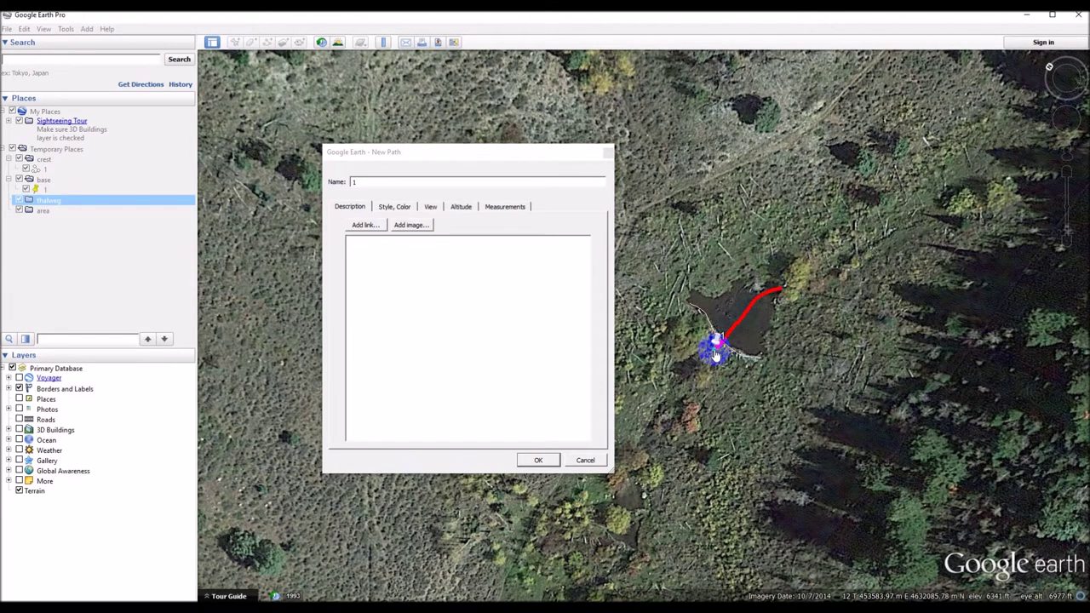
pyautogui.click(545, 460)
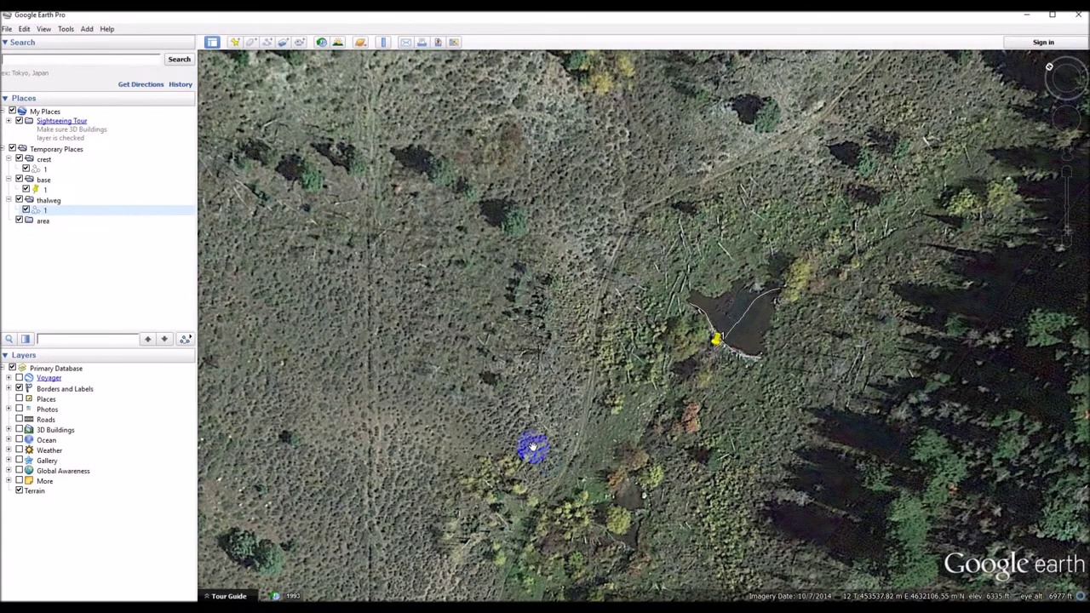
pyautogui.click(39, 223)
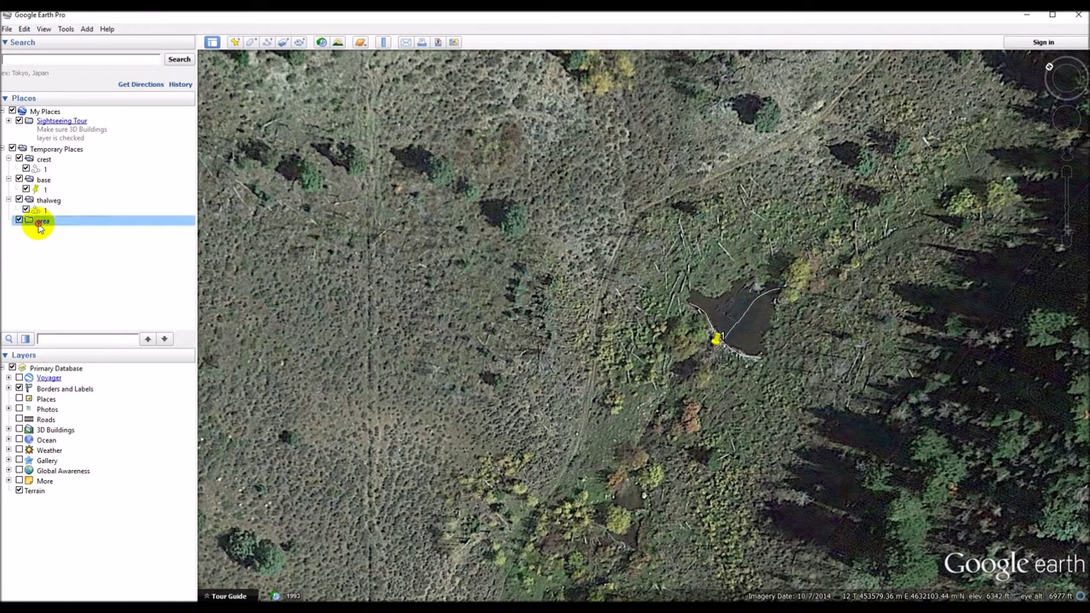
# Trace polygon 1 around the pond's full outline and save it in the area folder
pyautogui.click(253, 43)
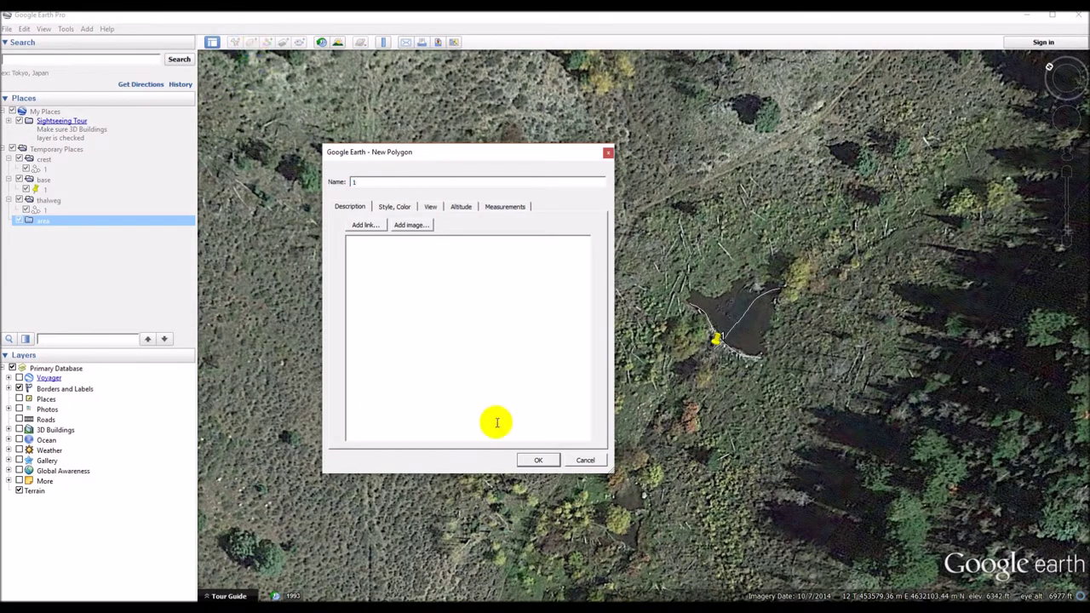
pyautogui.click(697, 296)
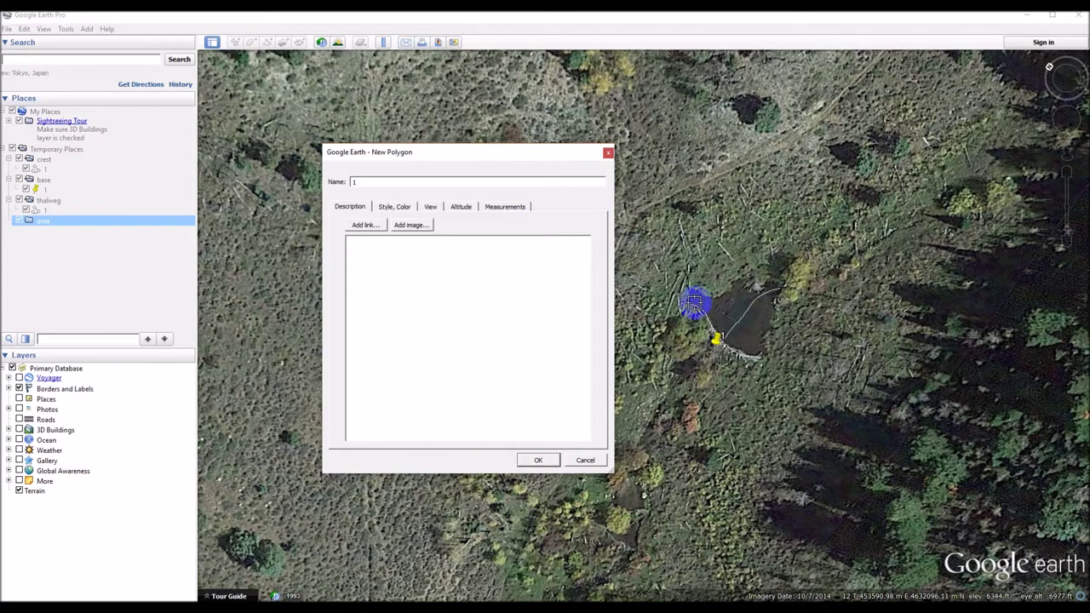
pyautogui.click(691, 305)
pyautogui.moveTo(720, 338)
pyautogui.mouseDown()
pyautogui.moveTo(761, 351)
pyautogui.moveTo(773, 292)
pyautogui.moveTo(745, 281)
pyautogui.moveTo(720, 298)
pyautogui.mouseUp()
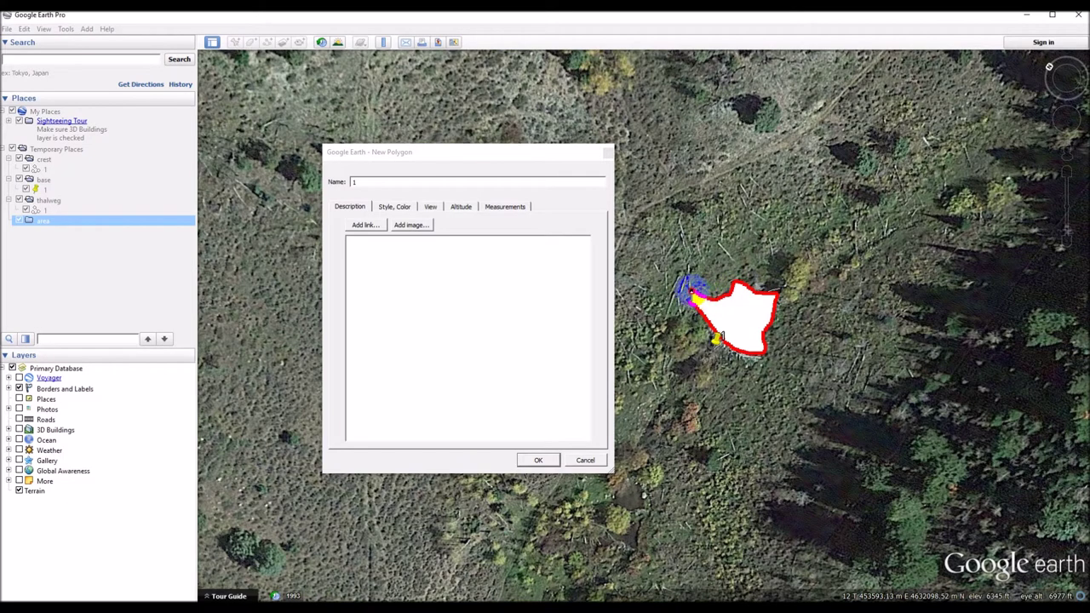
pyautogui.click(539, 460)
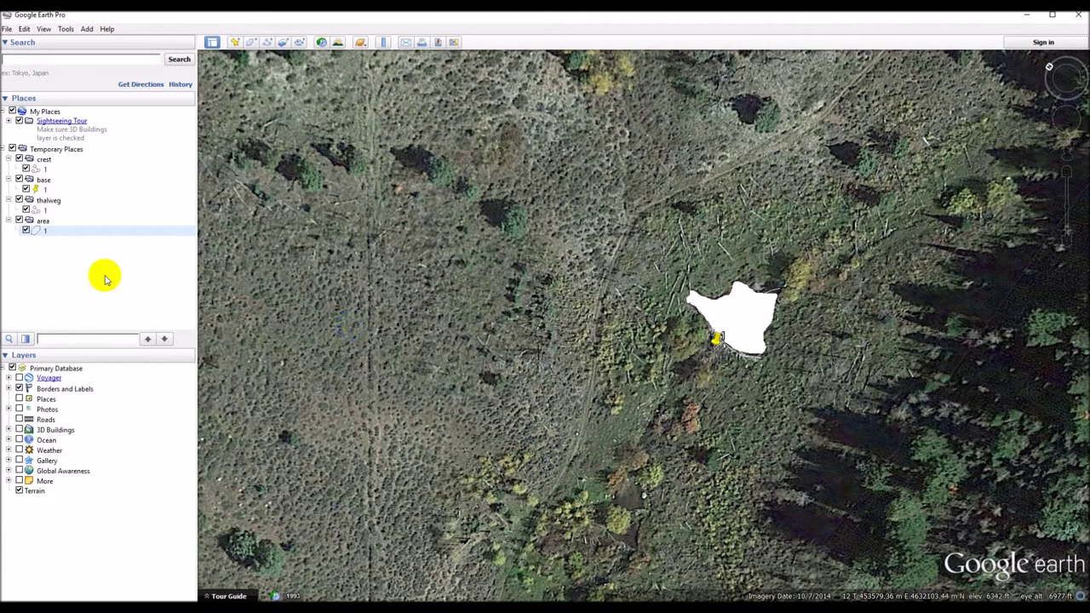
# Fly to the area folder, expand it, and open its Properties
pyautogui.doubleClick(44, 223)
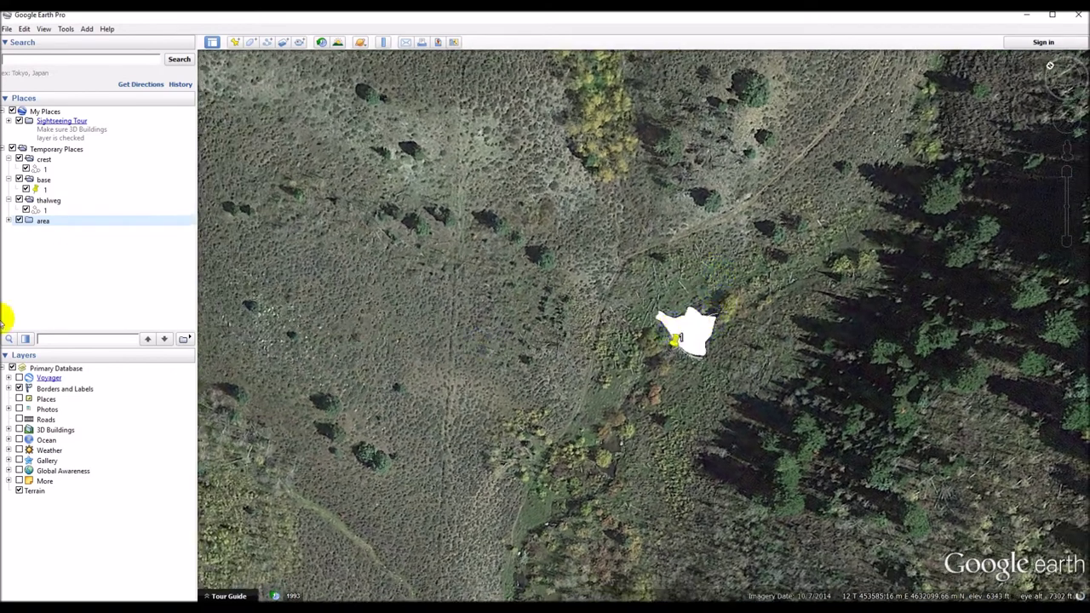
pyautogui.click(9, 221)
pyautogui.rightClick(43, 222)
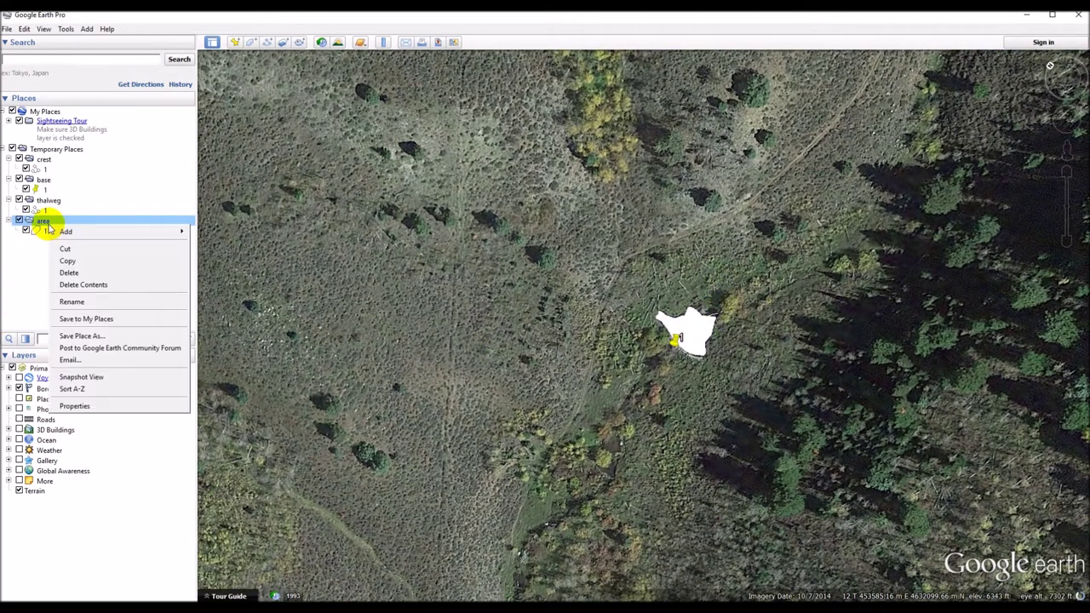
pyautogui.click(85, 406)
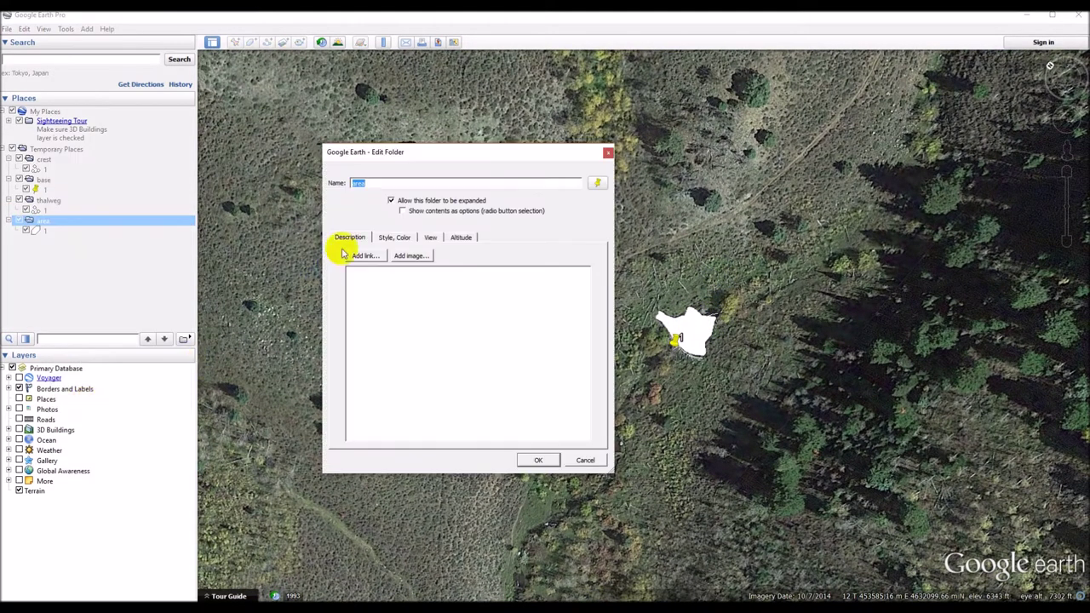
# Set the area folder's style to Filled only with 40% area opacity and apply it
pyautogui.click(394, 239)
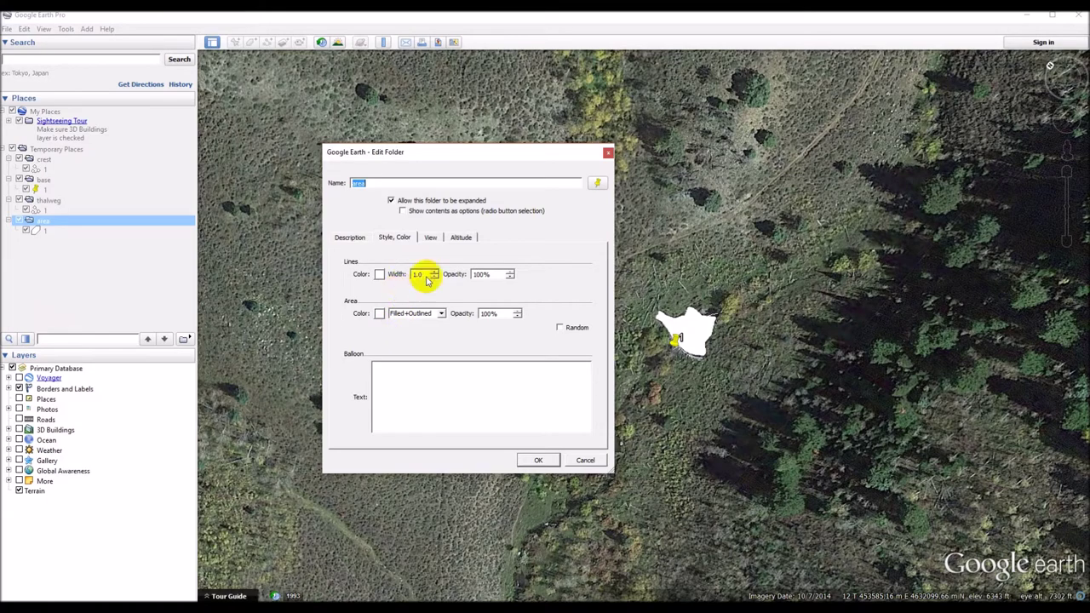
pyautogui.click(440, 313)
pyautogui.click(413, 339)
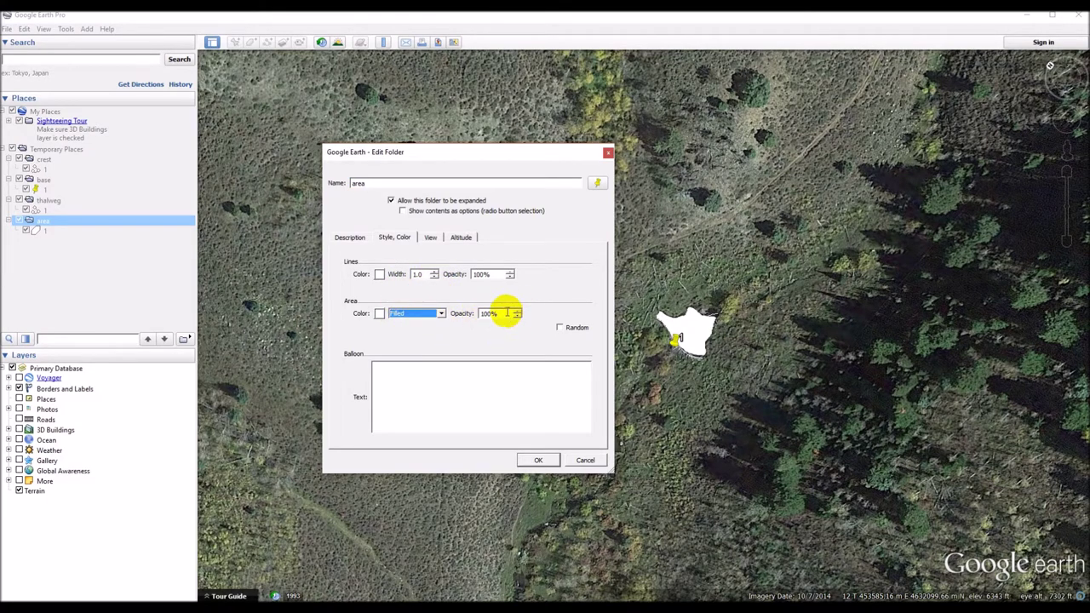
pyautogui.moveTo(499, 314); pyautogui.dragTo(456, 315)
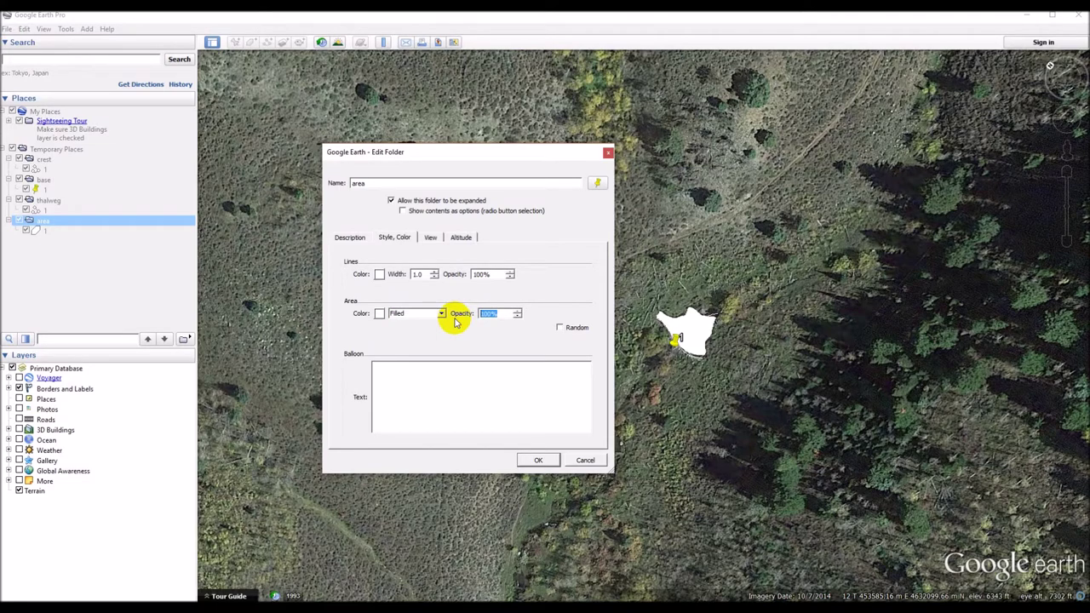
pyautogui.write('40')
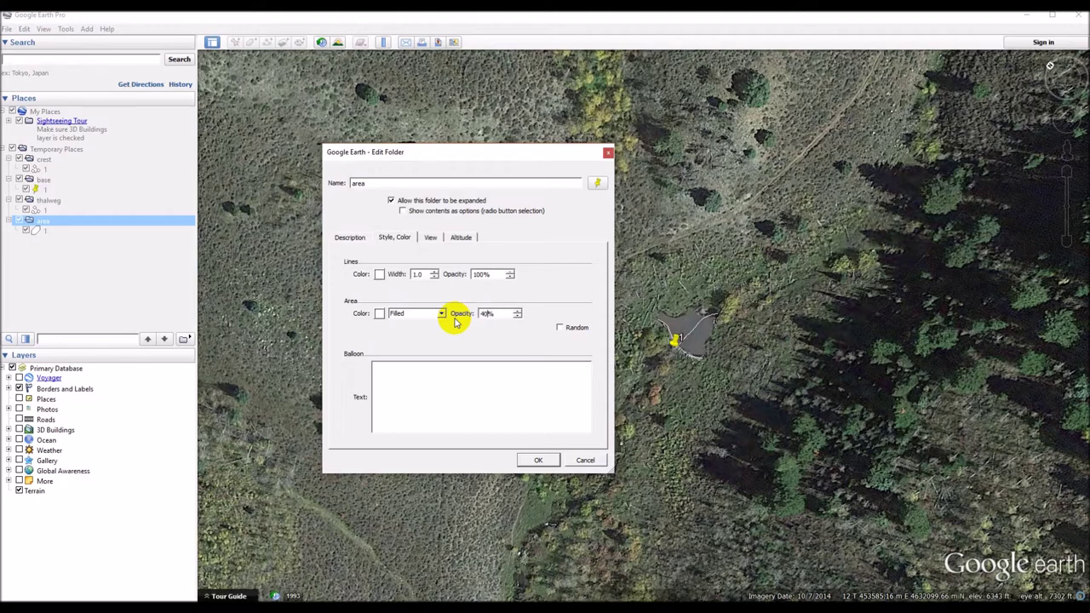
pyautogui.click(539, 460)
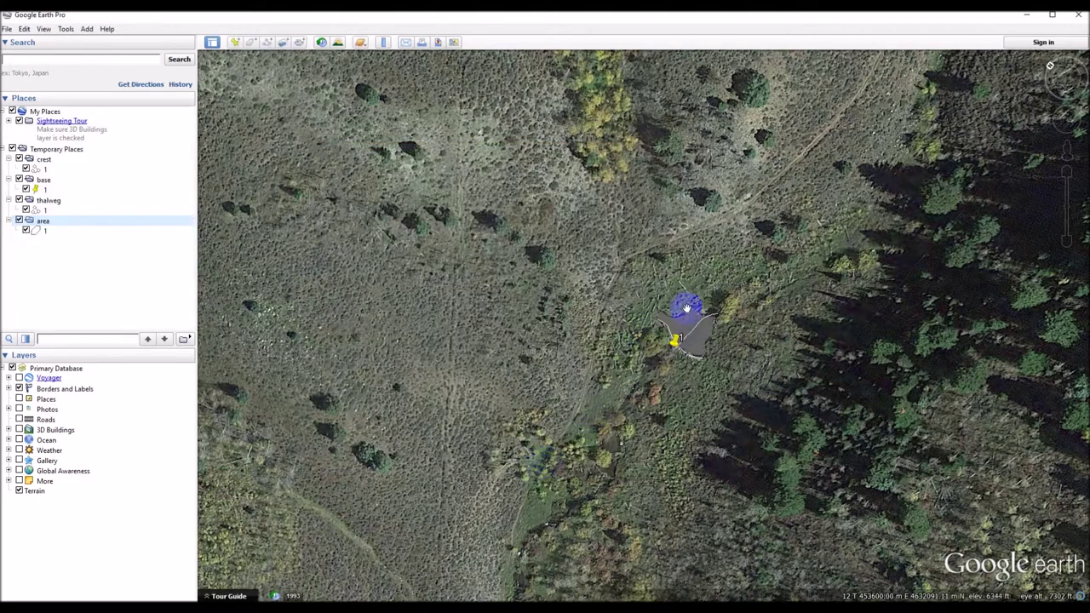
pyautogui.scroll(3, 687, 307)
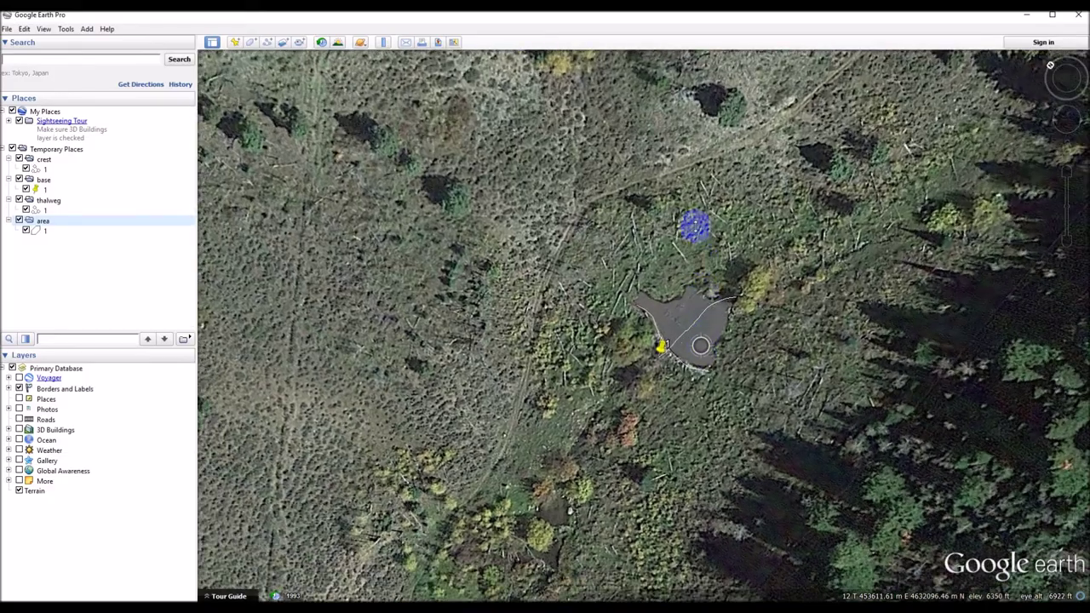